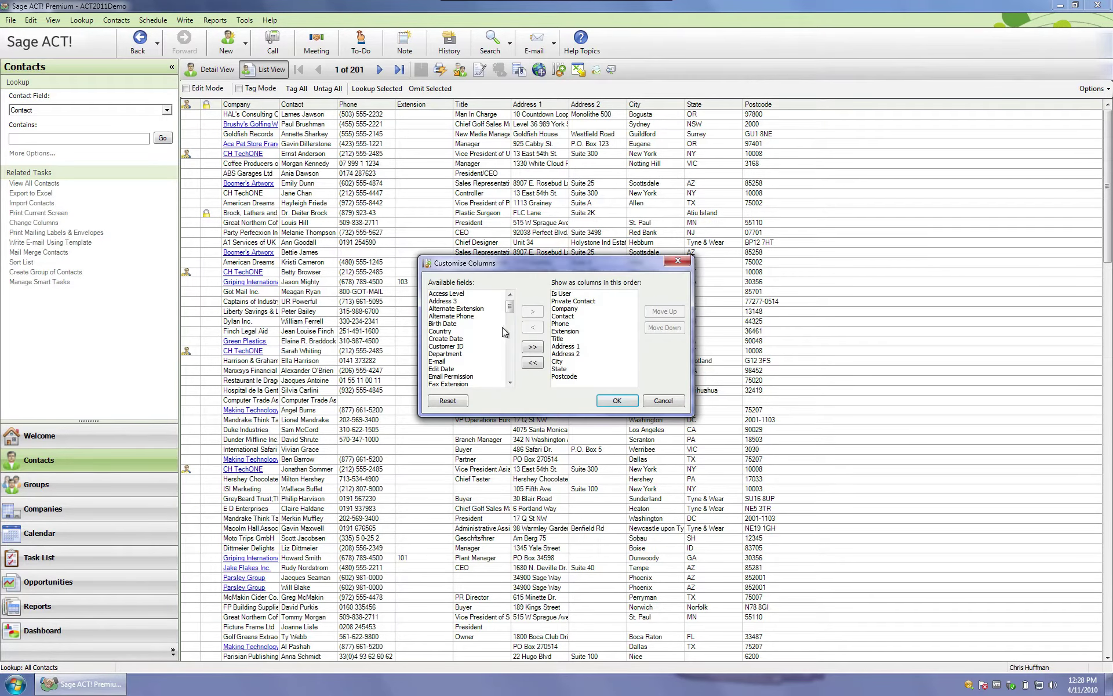
# Add the Referred By field to the columns shown in the contact list
pyautogui.moveTo(512, 309); pyautogui.dragTo(515, 360)
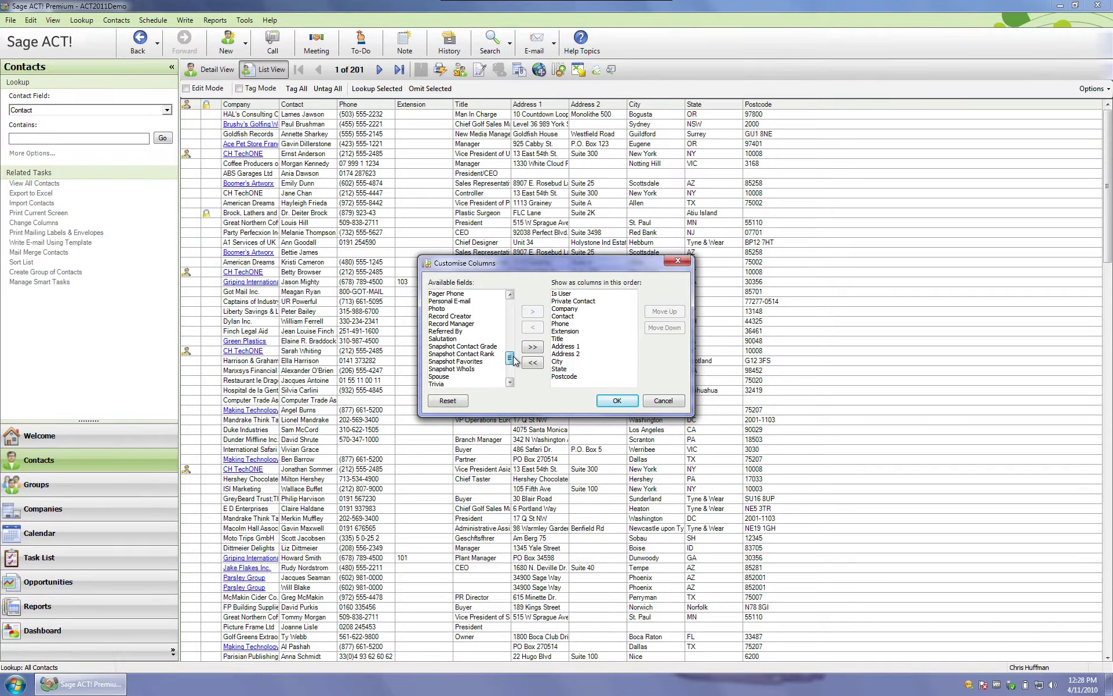
pyautogui.click(474, 331)
pyautogui.click(532, 313)
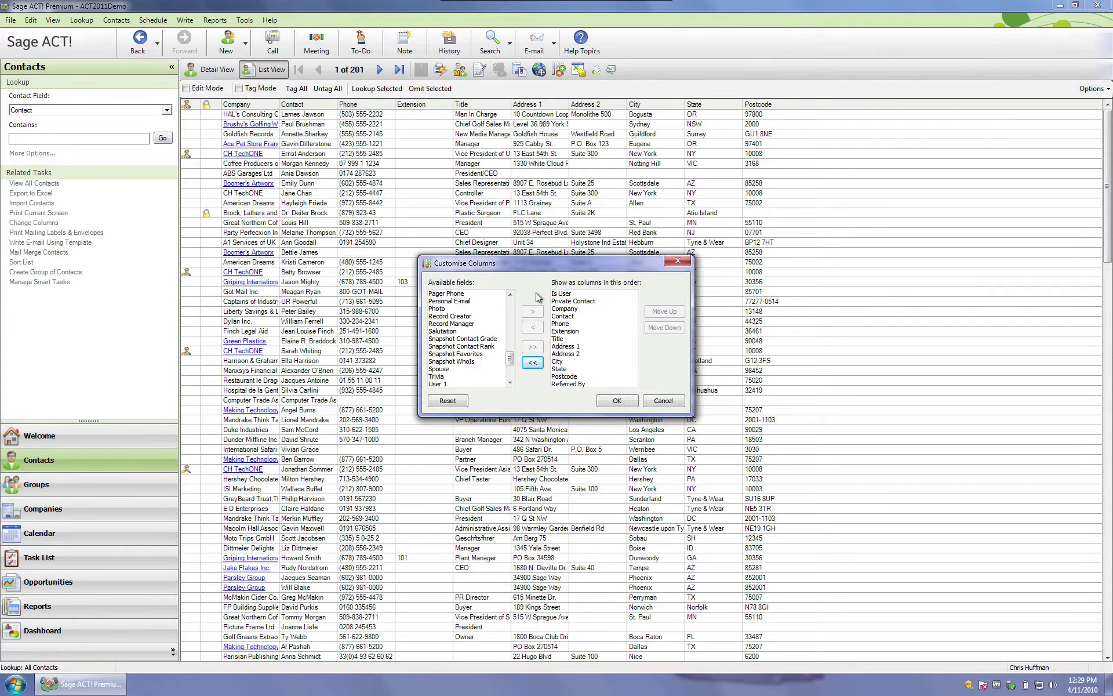
pyautogui.click(609, 402)
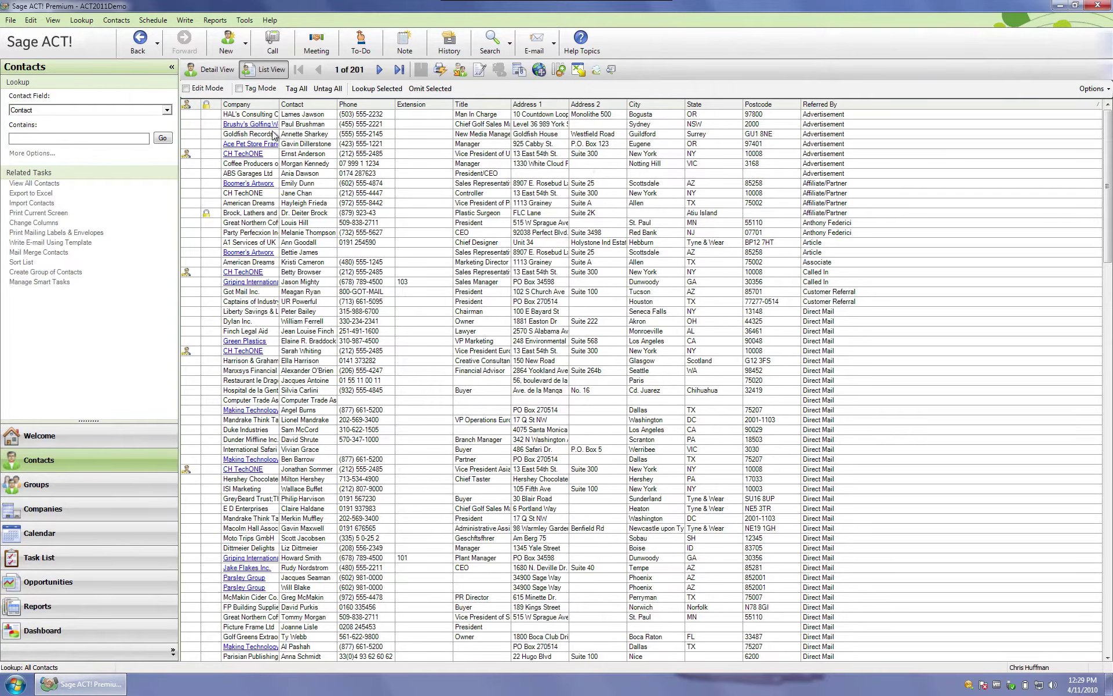
# Export the contact list to Excel and create a PivotTable from the exported range on a new worksheet
pyautogui.click(582, 73)
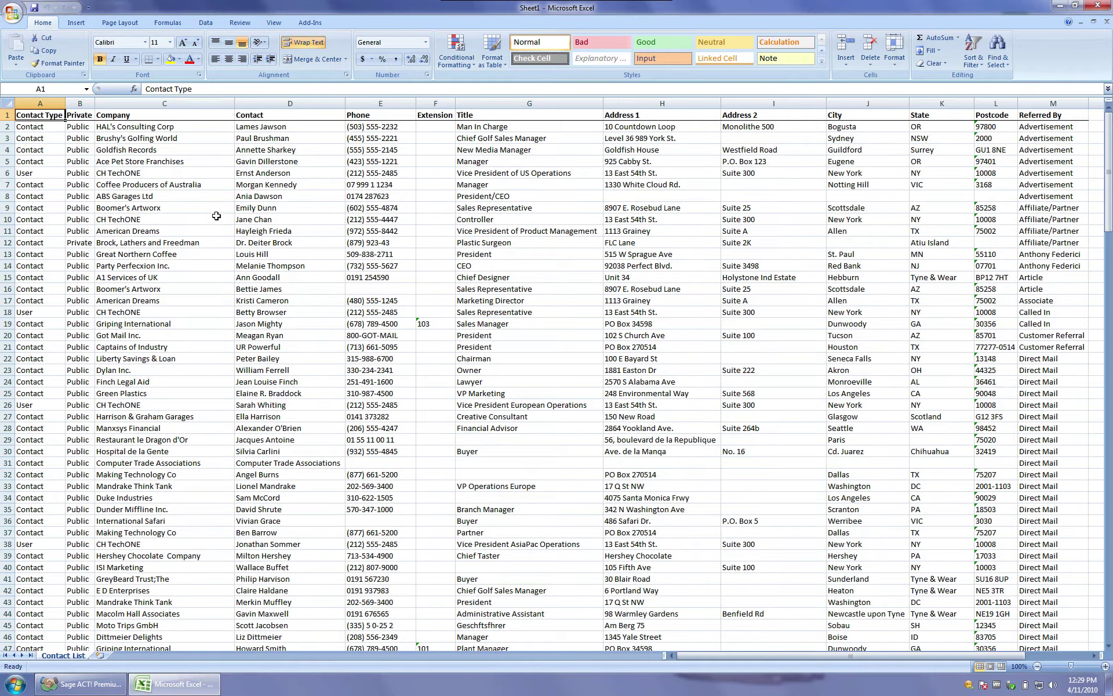
pyautogui.click(76, 24)
pyautogui.click(20, 45)
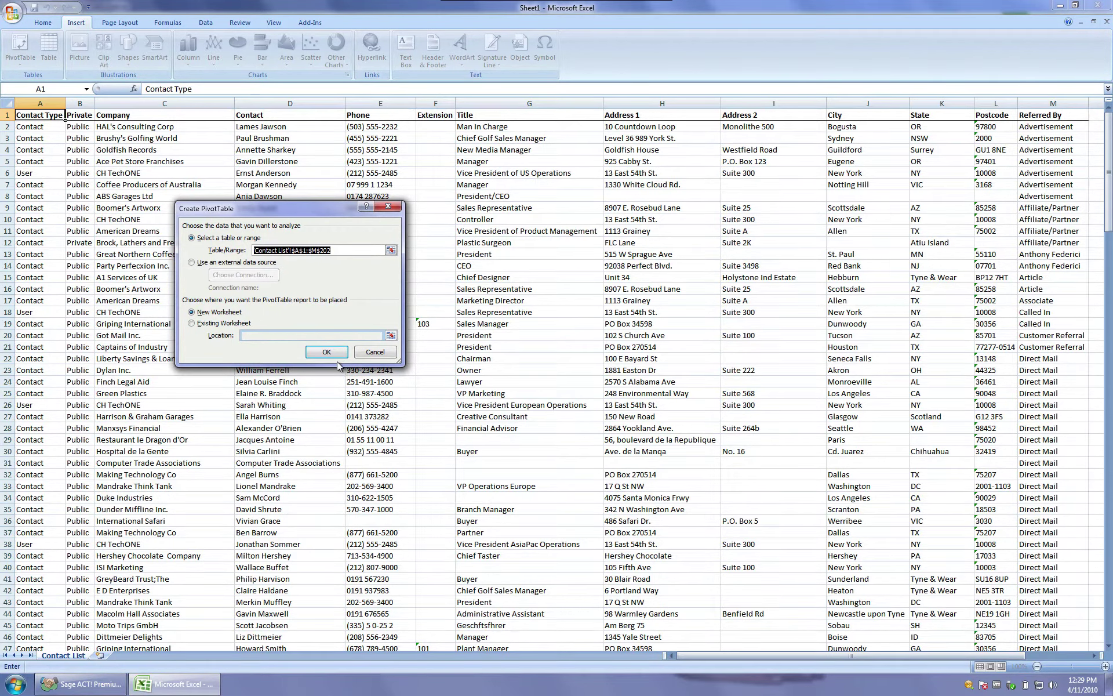
pyautogui.scroll(-1, 337, 365)
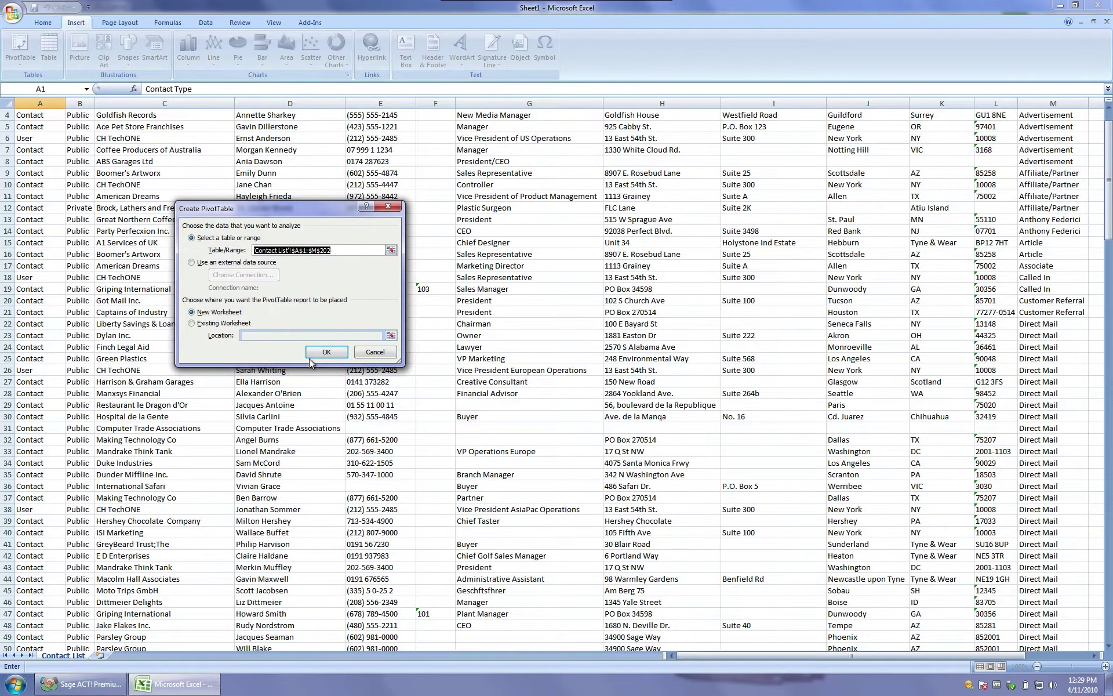
pyautogui.click(310, 357)
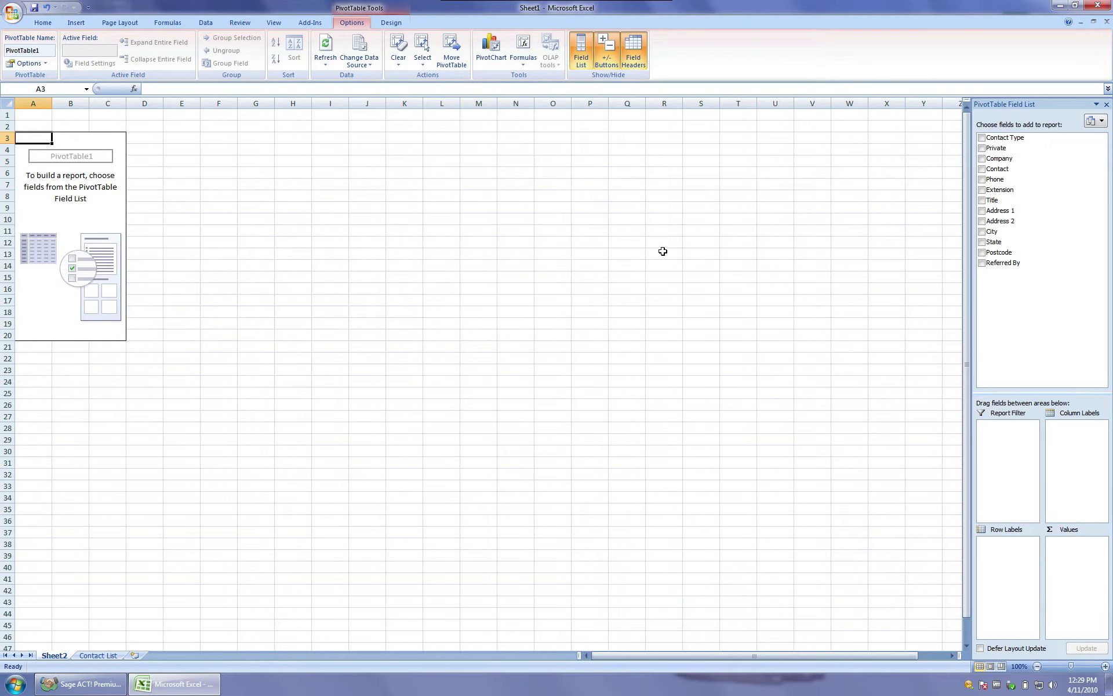
# Use Referred By as the PivotTable's row labels and add Contact twice as a counted value
pyautogui.click(982, 263)
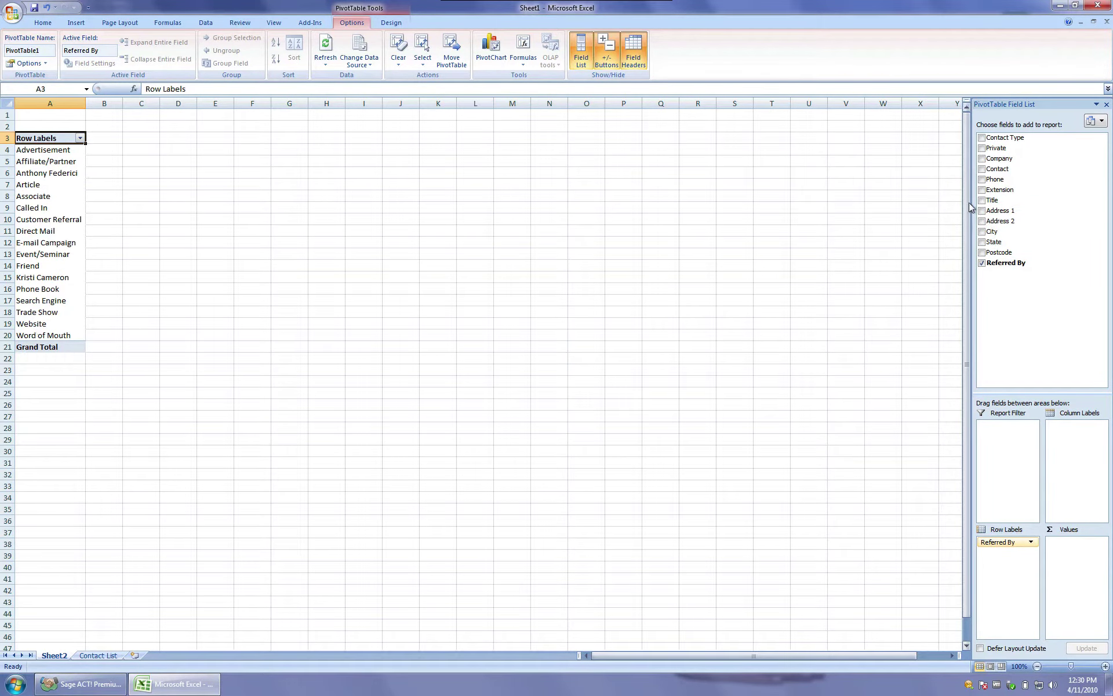
pyautogui.click(982, 170)
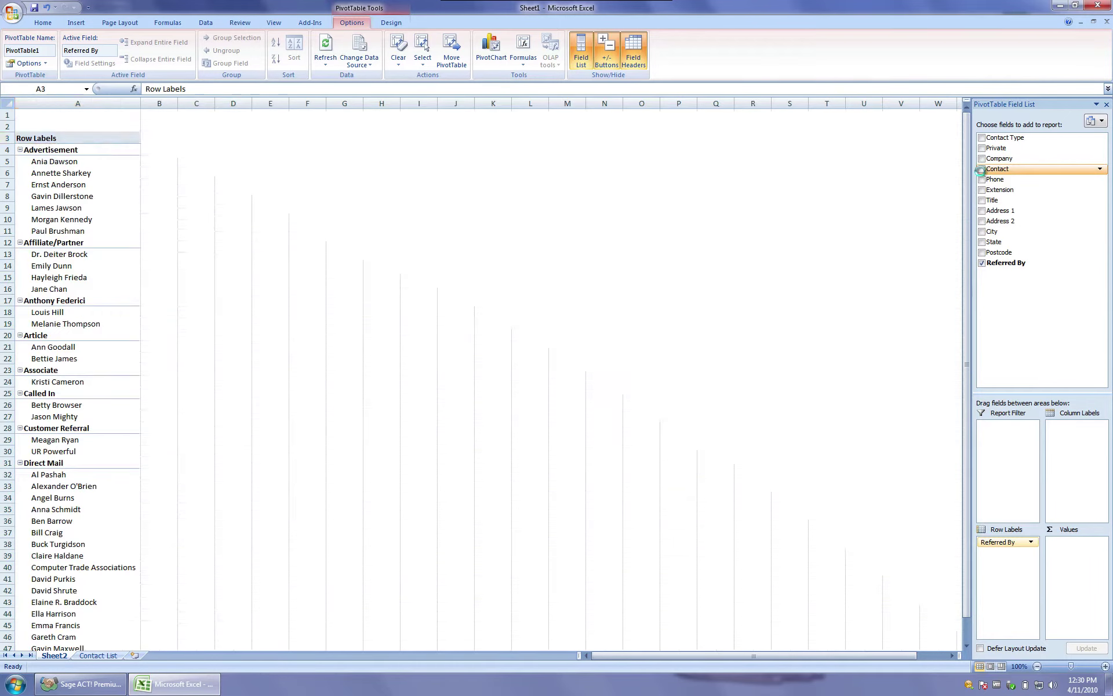
pyautogui.moveTo(1012, 189); pyautogui.dragTo(922, 555)
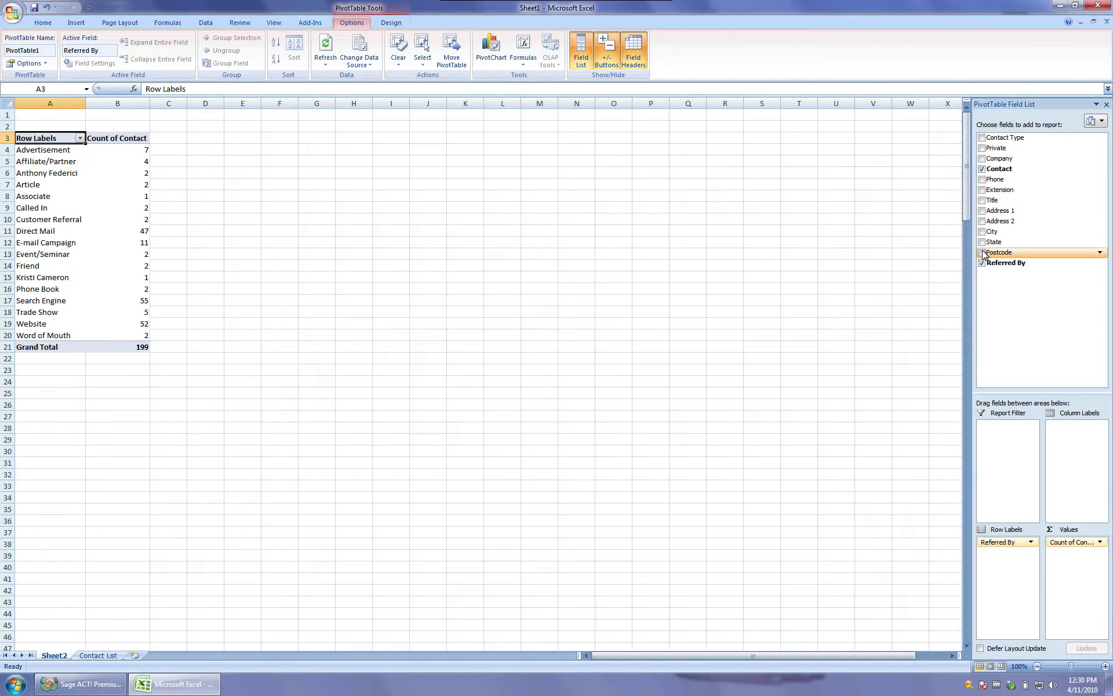
pyautogui.moveTo(993, 171); pyautogui.dragTo(1065, 555)
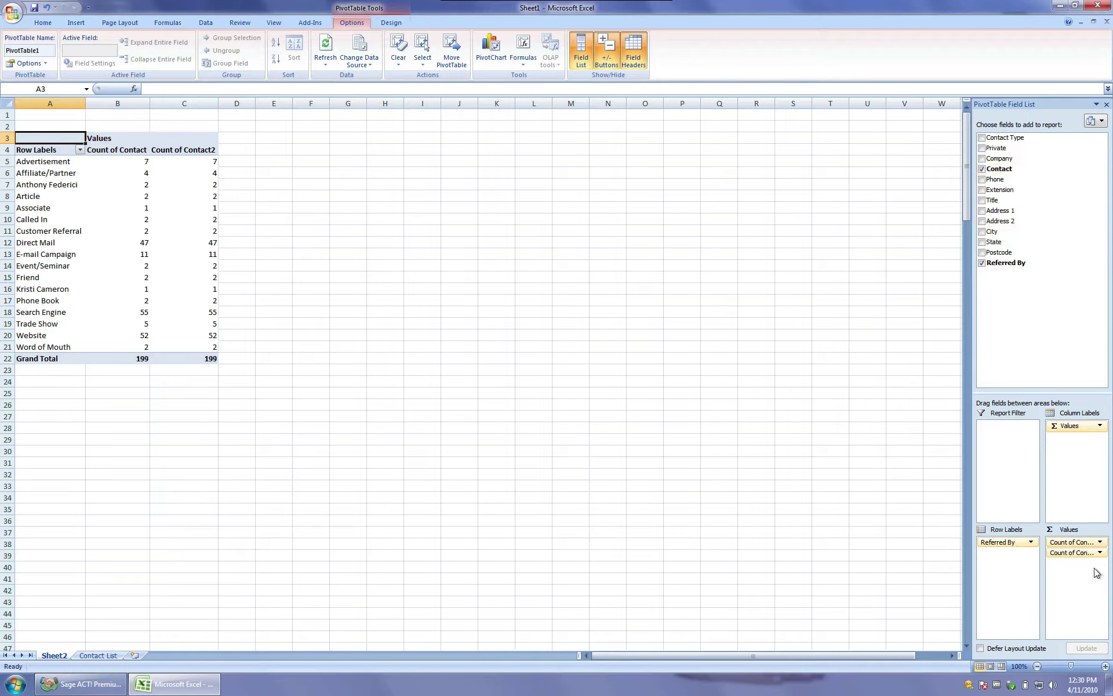
# Rename the PivotTable's first contact count field to Count
pyautogui.rightClick(113, 184)
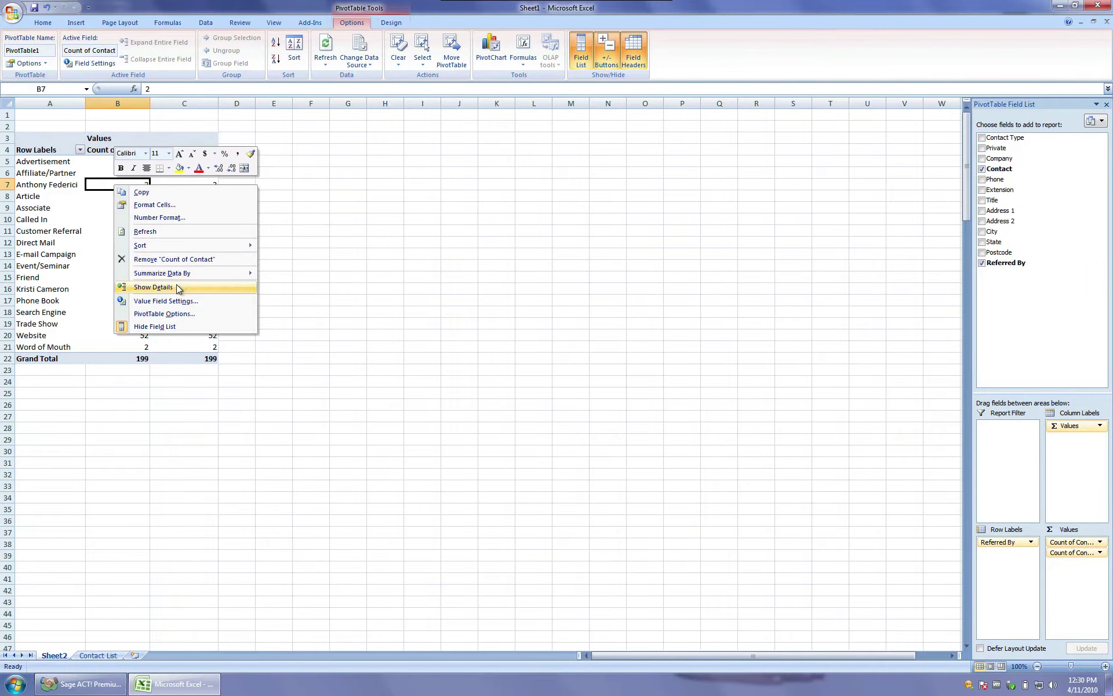
pyautogui.click(174, 301)
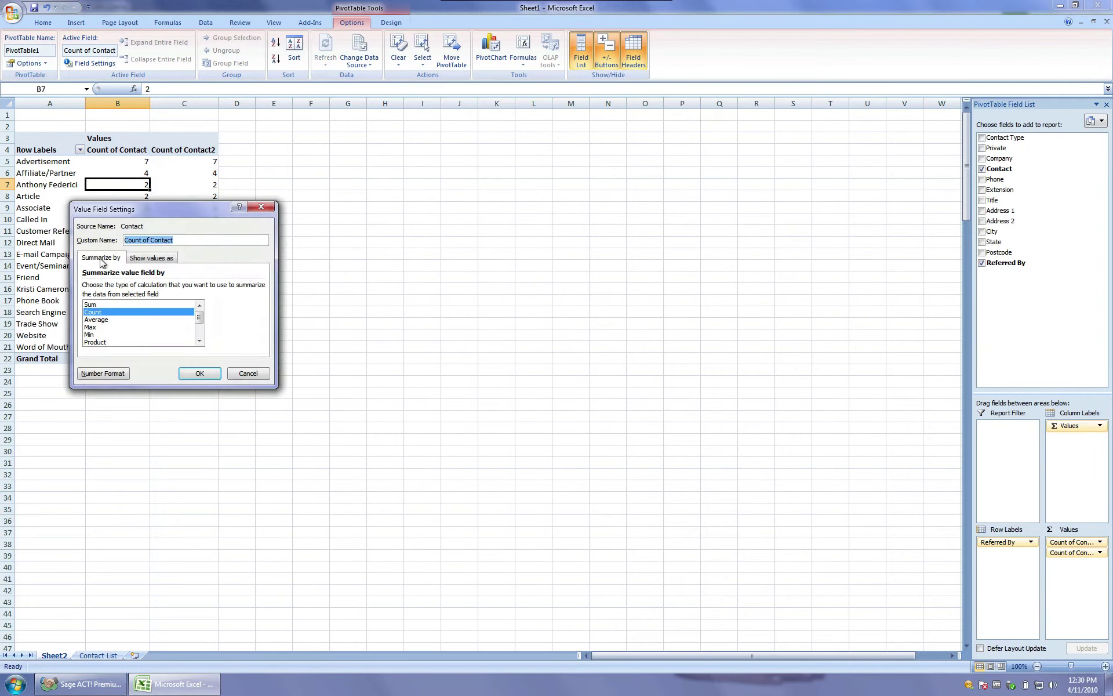
pyautogui.write('Count')
pyautogui.click(195, 372)
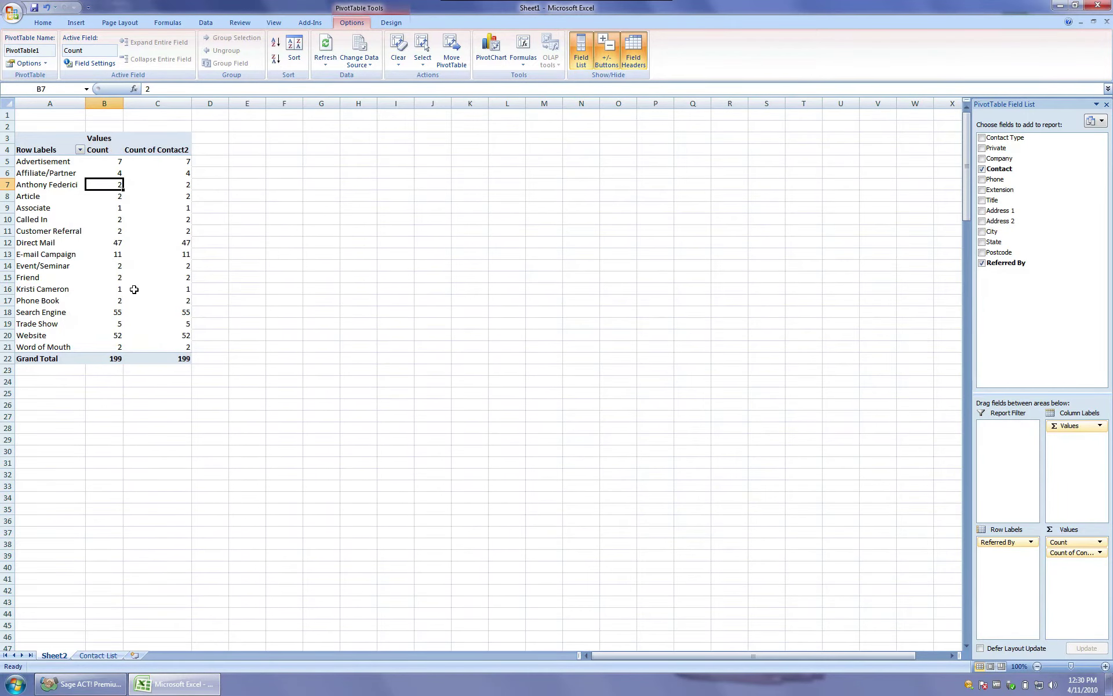
# Rename the second contact count field to Percentage and show its values as % of column
pyautogui.rightClick(174, 242)
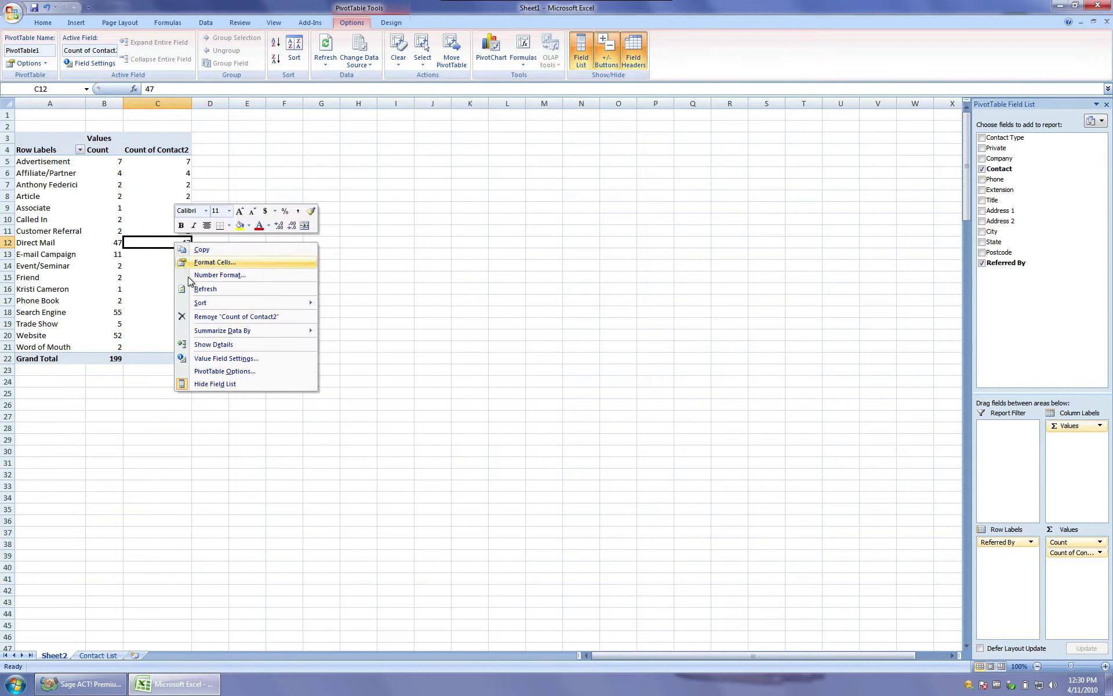
pyautogui.click(244, 358)
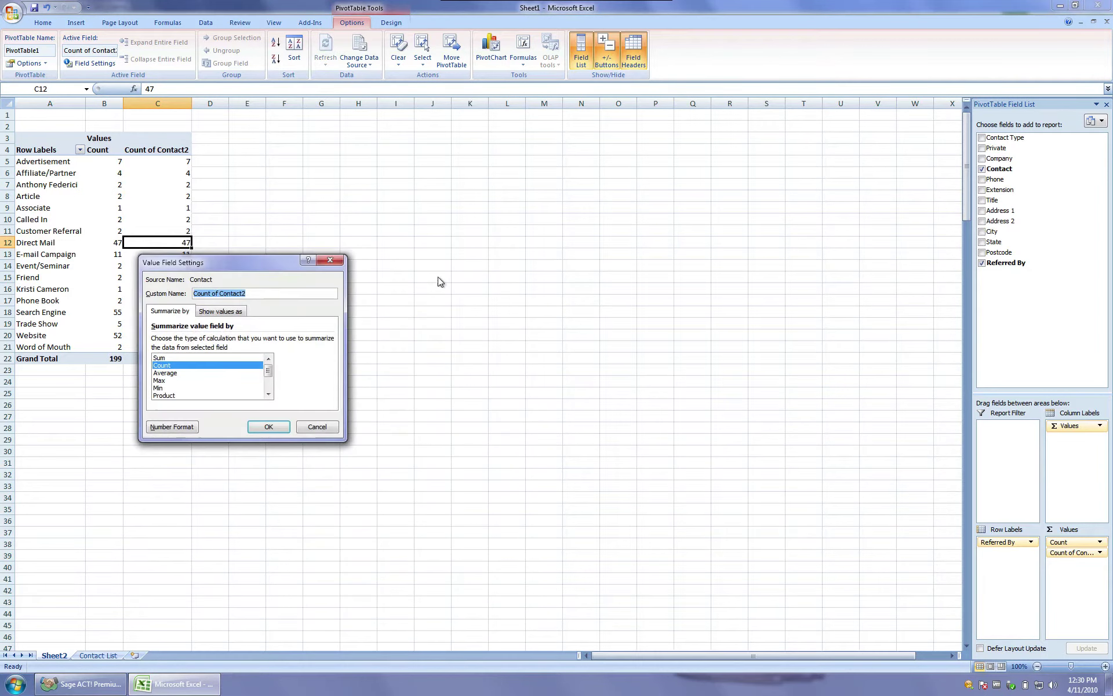
pyautogui.write('Percentage')
pyautogui.click(213, 312)
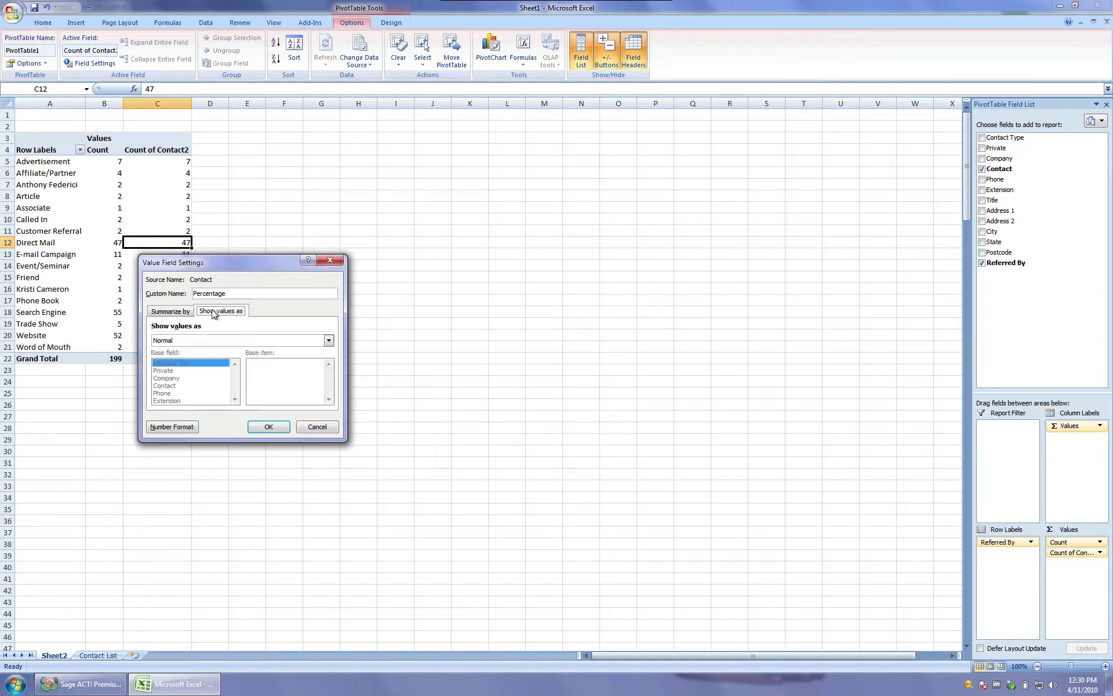
pyautogui.click(189, 341)
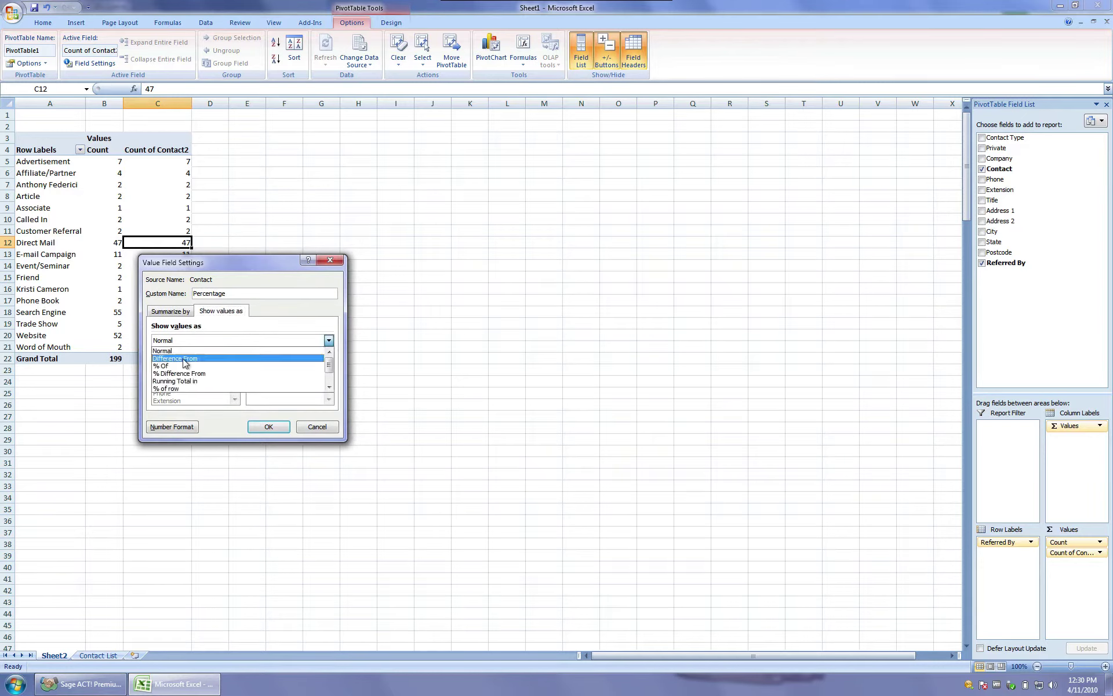
pyautogui.scroll(-1, 180, 388)
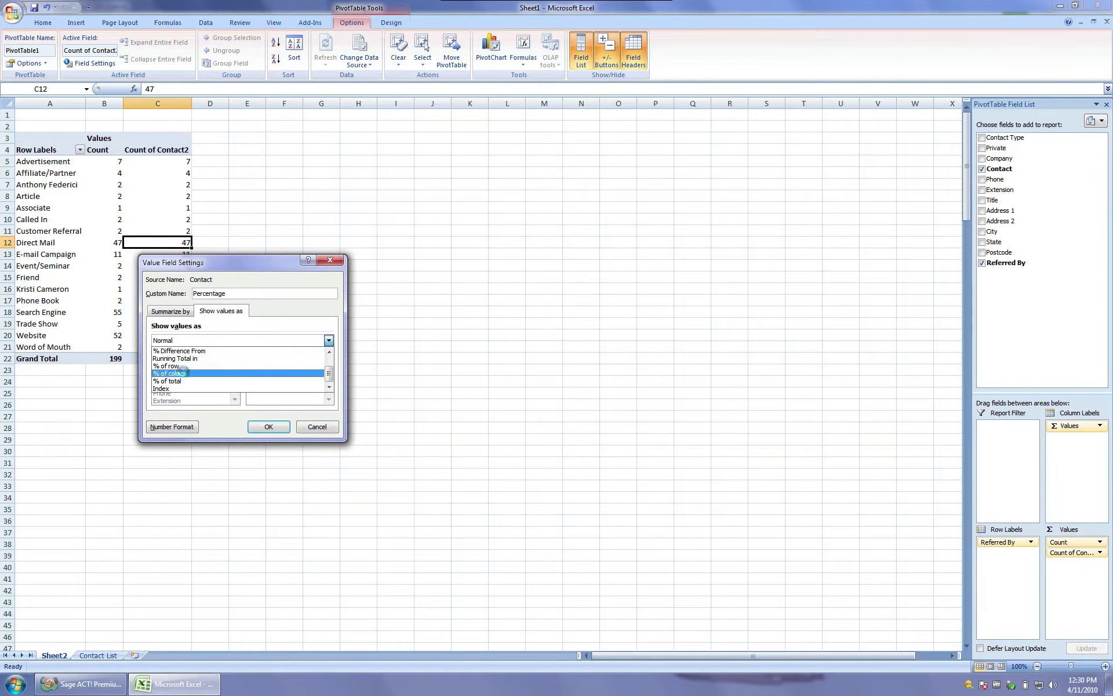
pyautogui.click(182, 373)
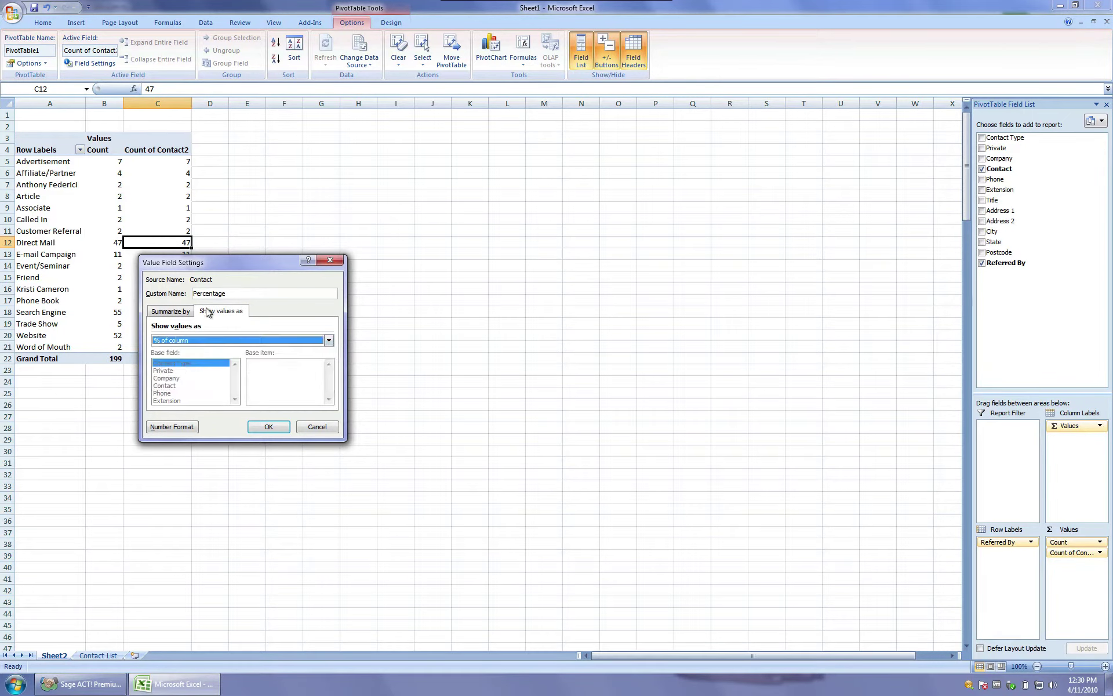
pyautogui.click(269, 427)
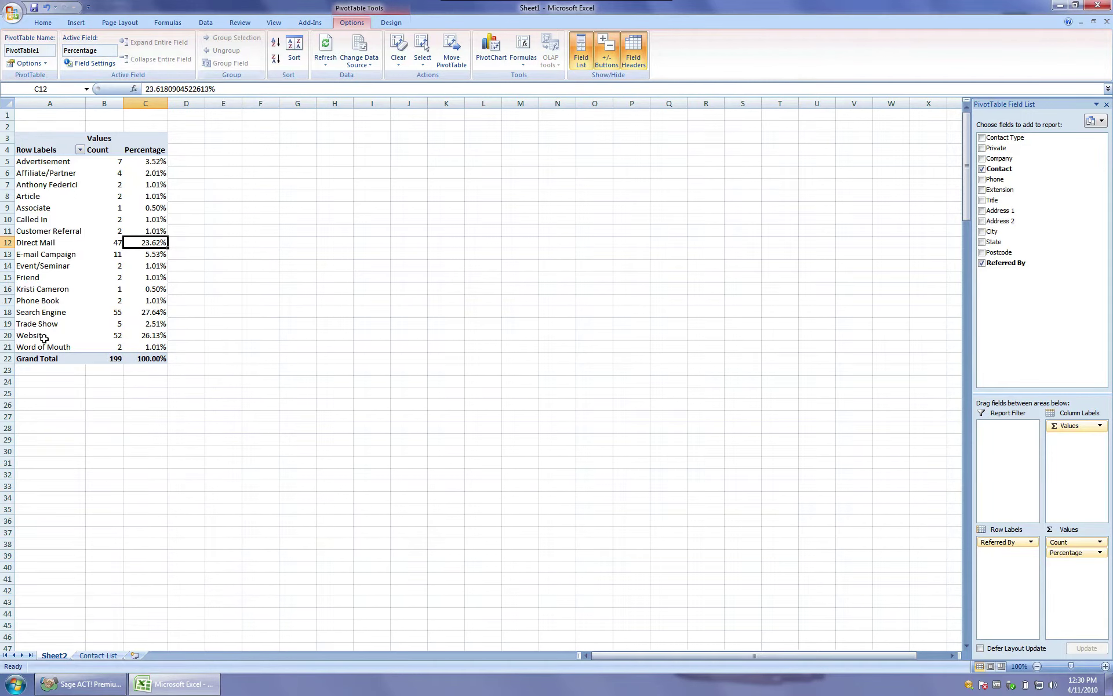
# Examine the counts and percentages for the Website, Search Engine and Direct Mail referral sources
pyautogui.click(94, 336)
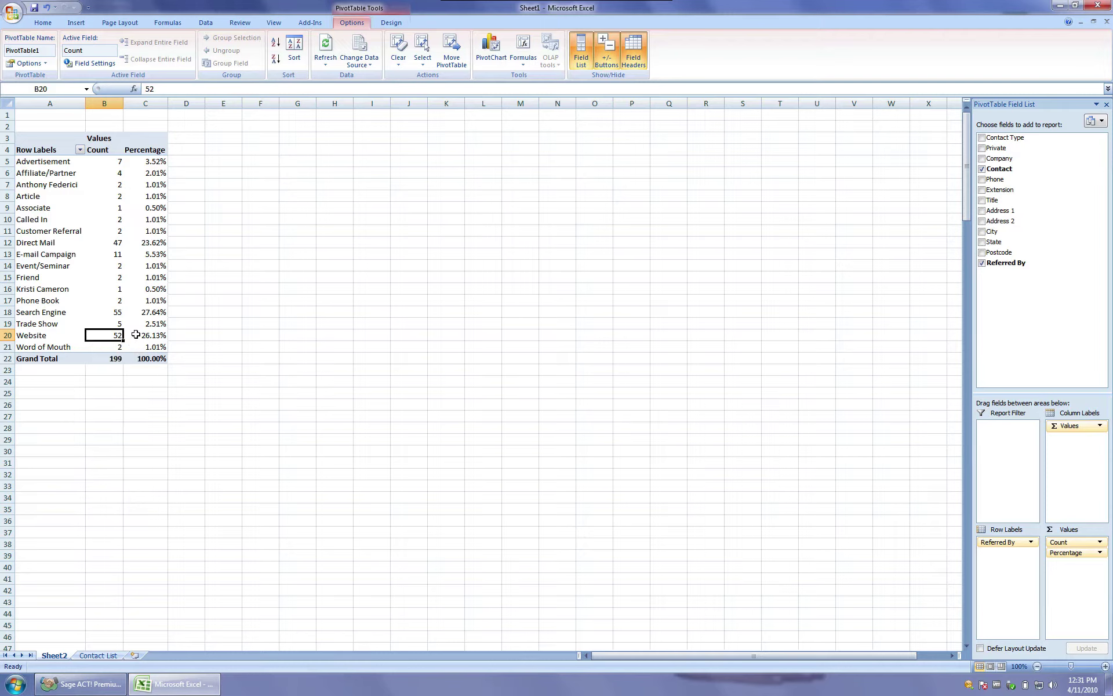
pyautogui.moveTo(137, 335)
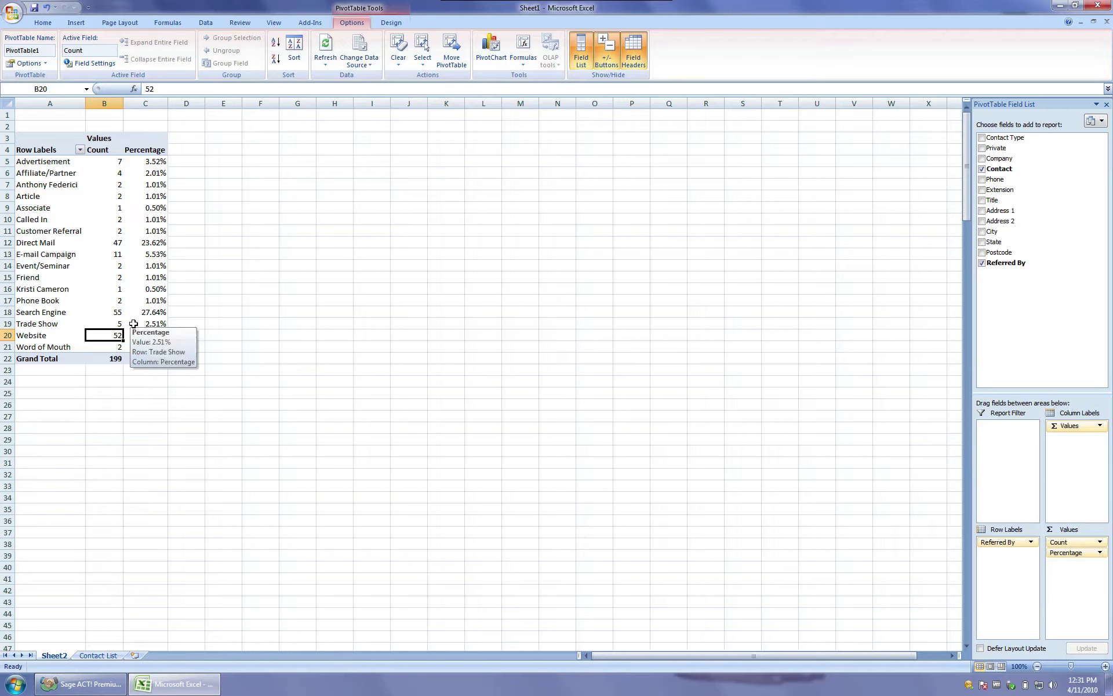
pyautogui.click(100, 314)
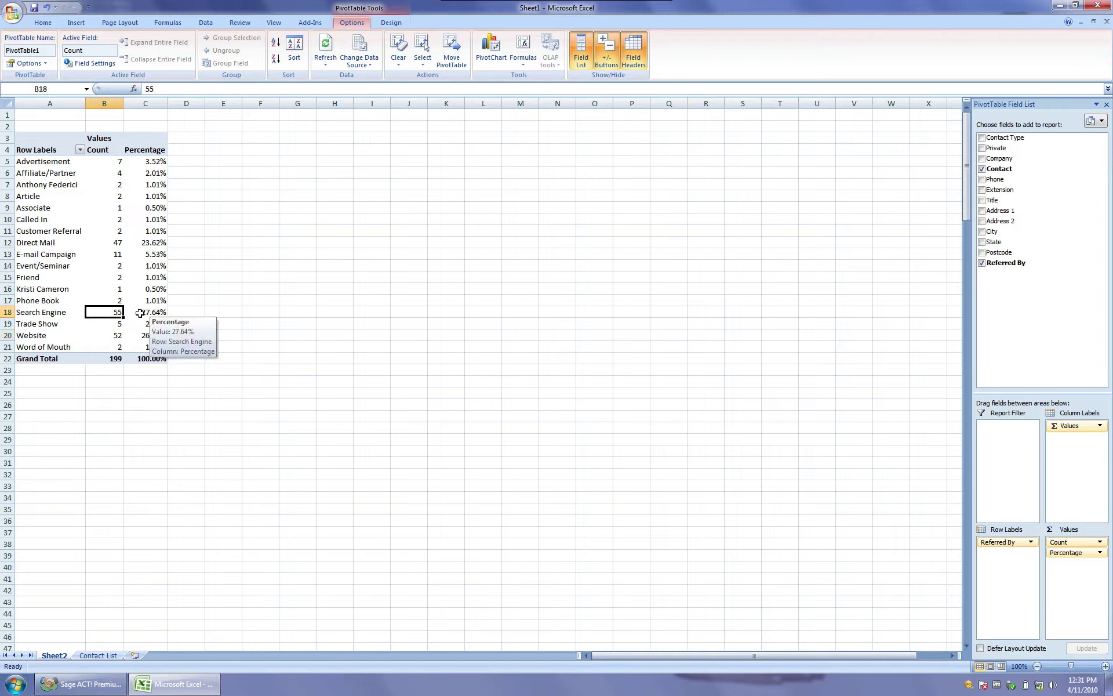
pyautogui.click(138, 312)
pyautogui.click(105, 242)
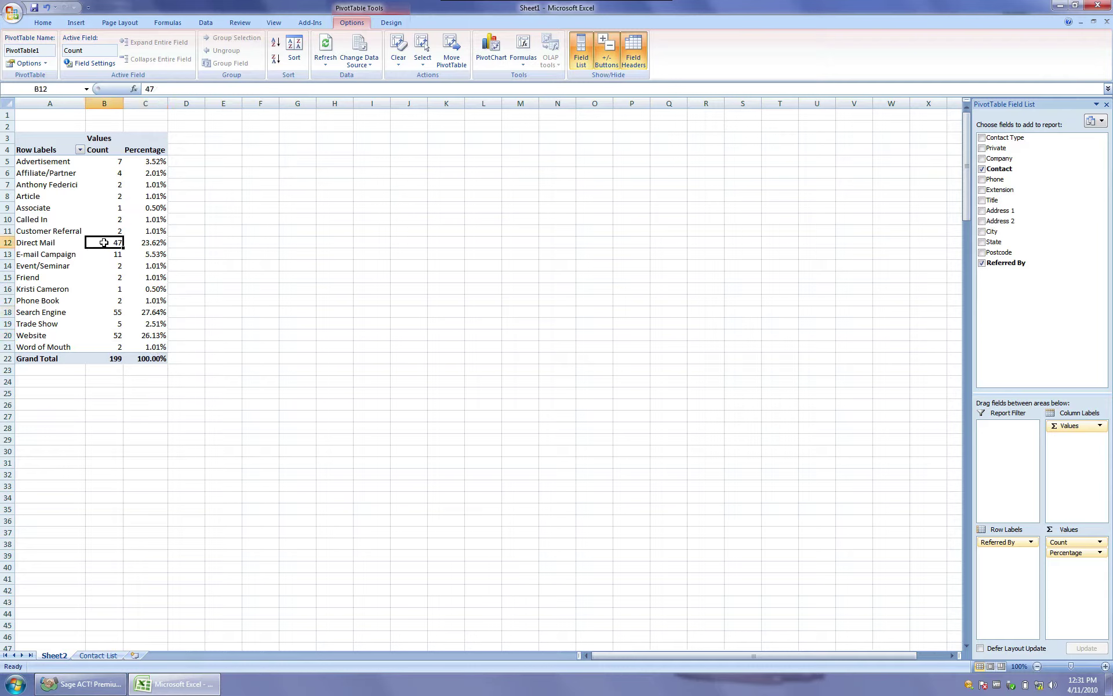
pyautogui.click(149, 242)
pyautogui.moveTo(124, 331)
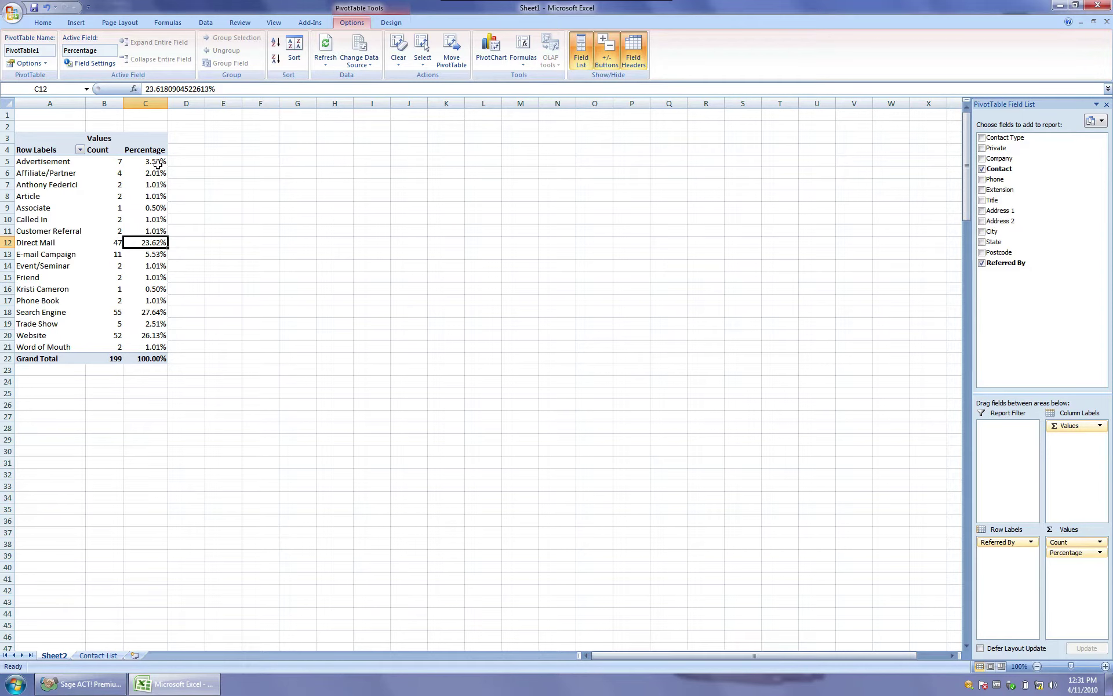
# Enter 200,000 in cell D12, beside the Direct Mail percentage
pyautogui.click(190, 160)
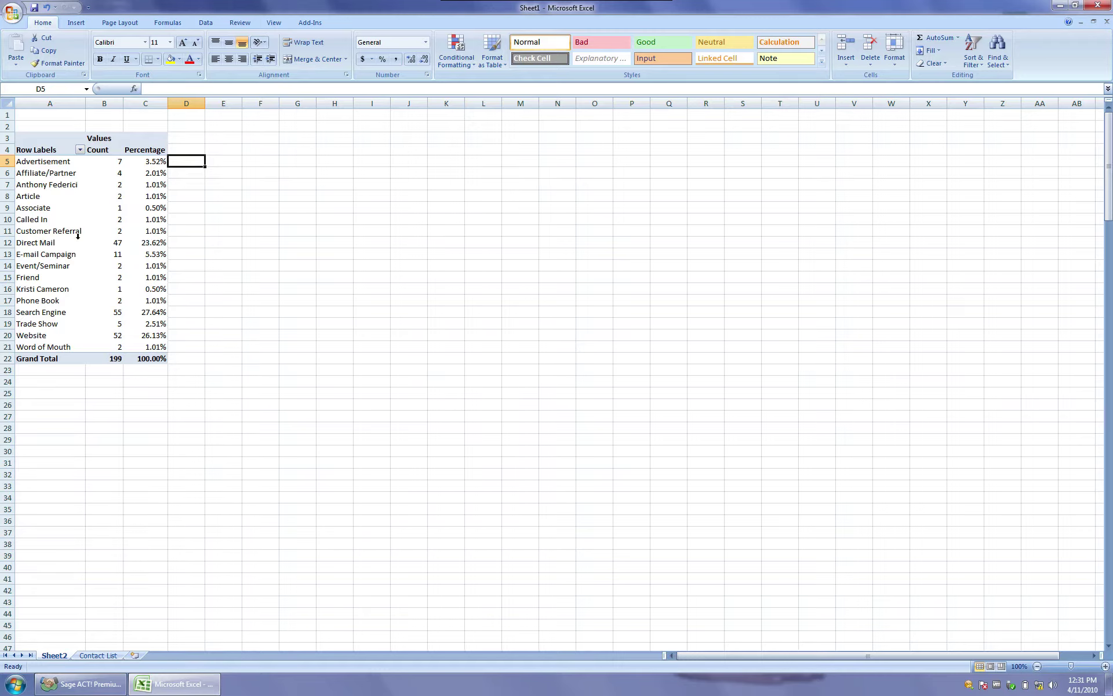
pyautogui.click(197, 240)
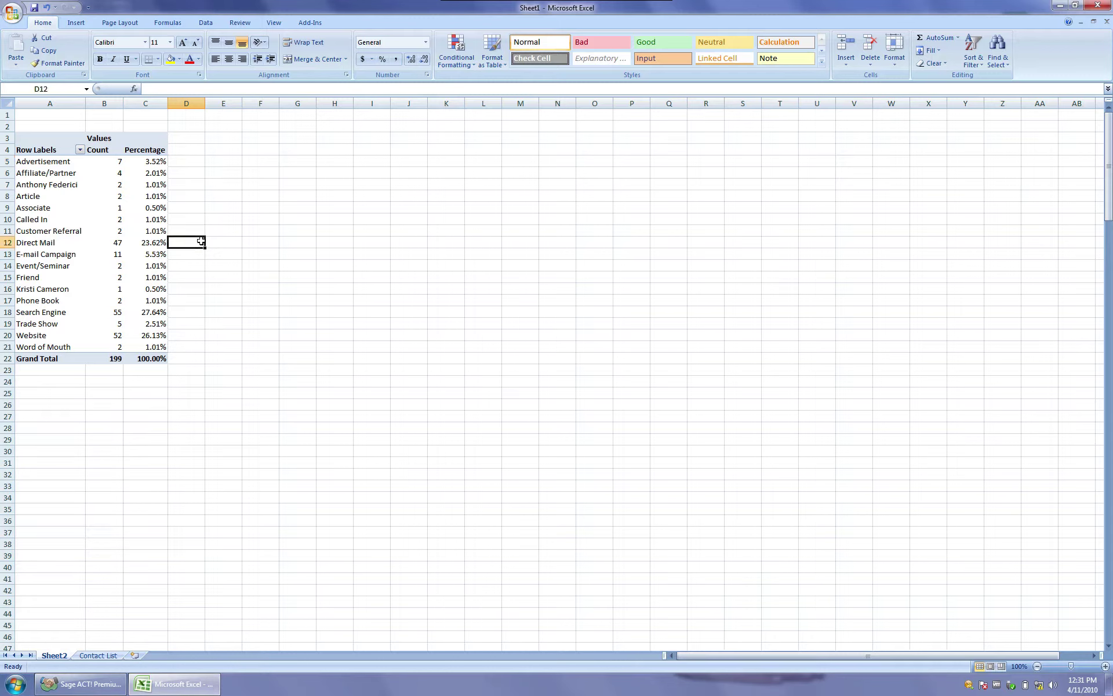
pyautogui.write('23000')
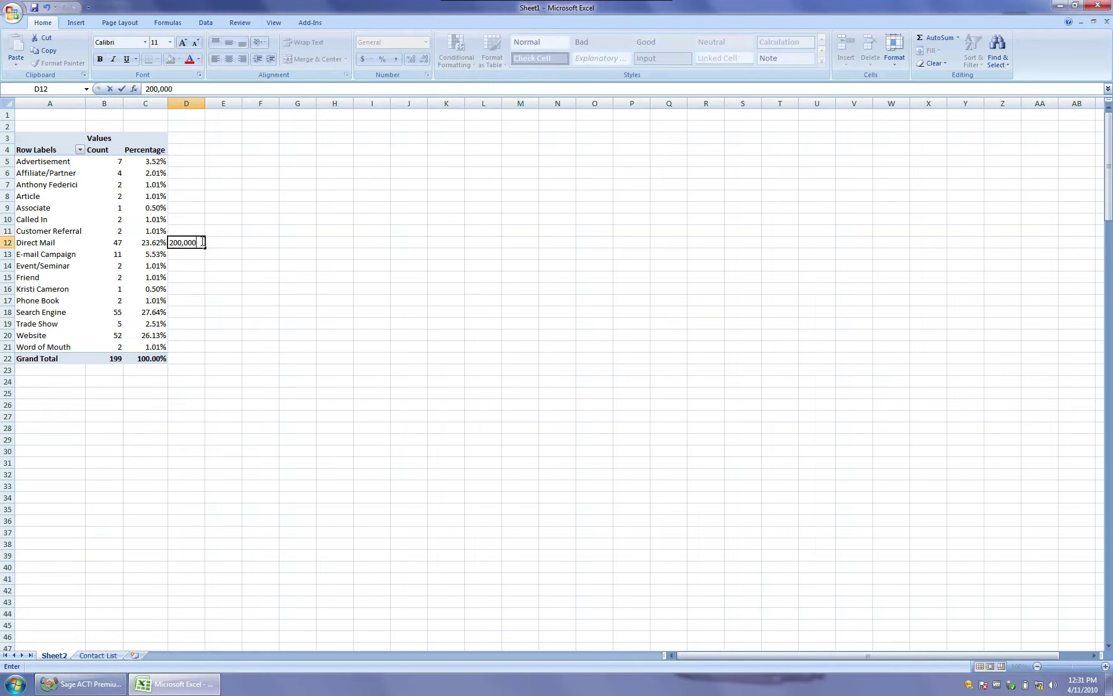
pyautogui.press('Tab')
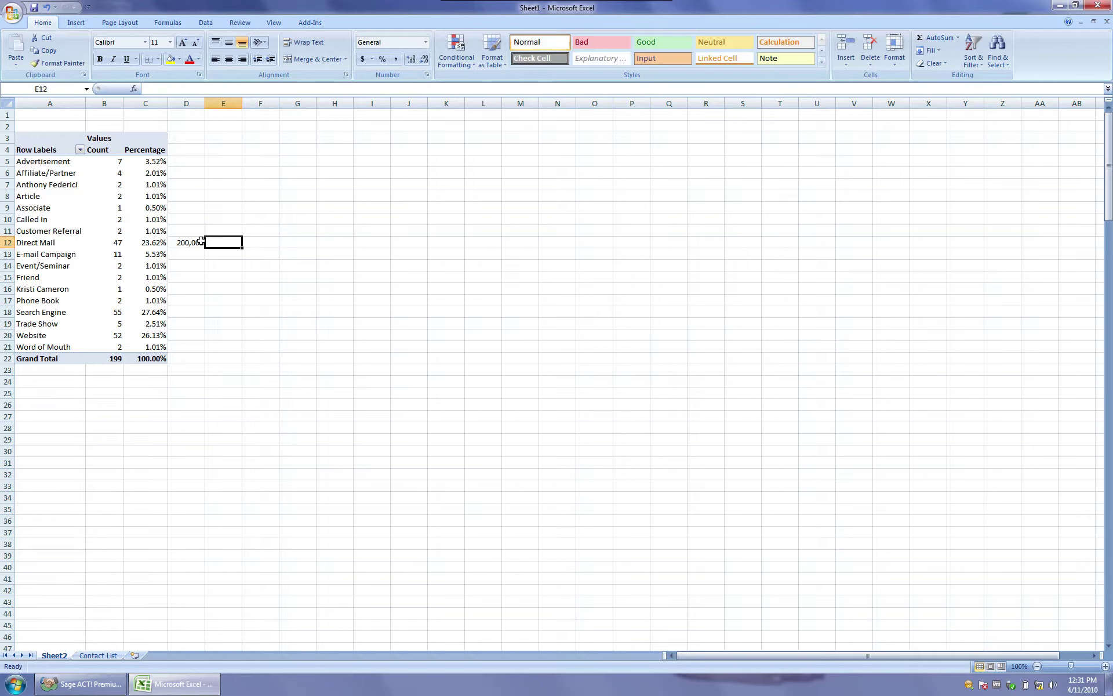
# Enter a formula in E12 that divides the amount in D12 by the Direct Mail count
pyautogui.write('=')
pyautogui.click(187, 241)
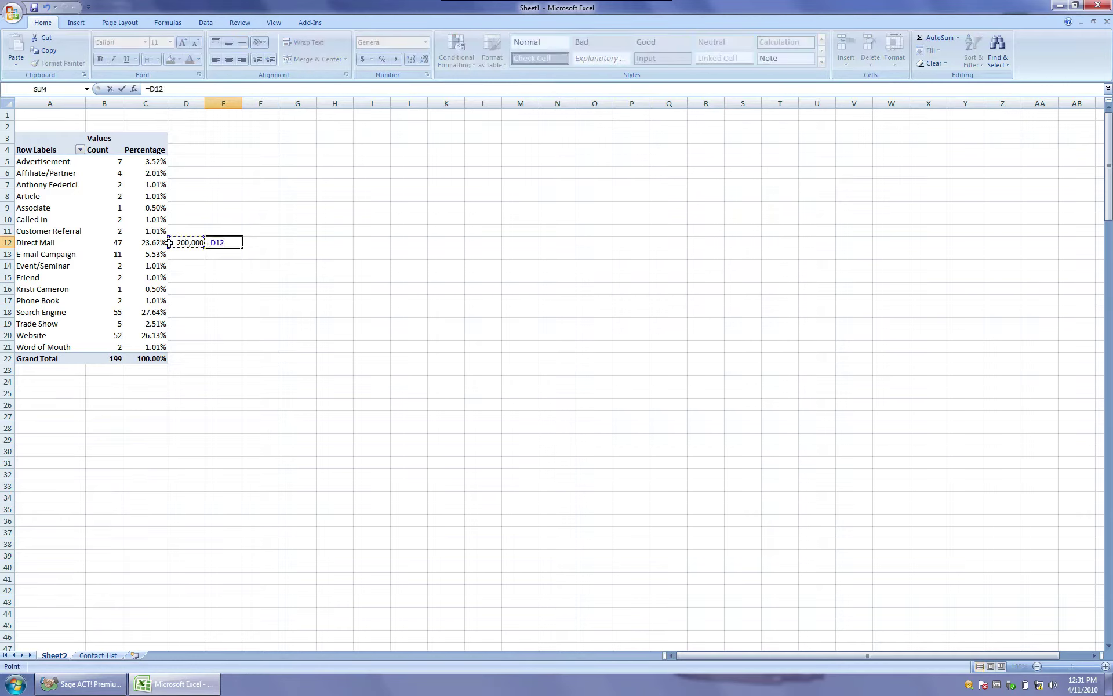
pyautogui.write('/')
pyautogui.click(104, 242)
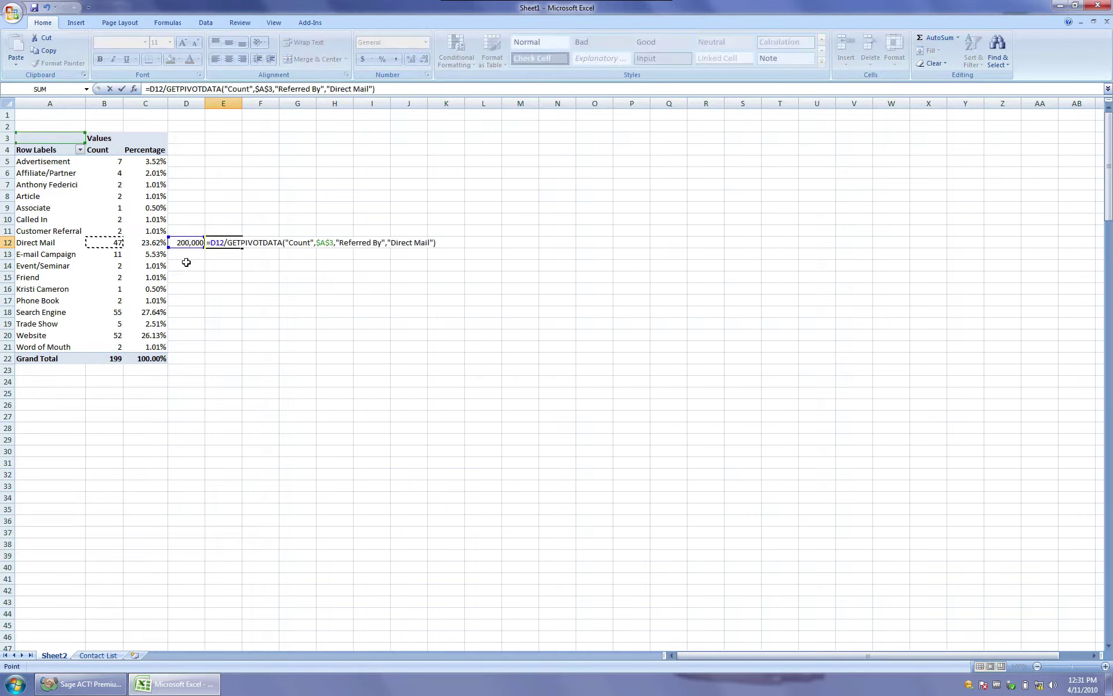
pyautogui.press('Return')
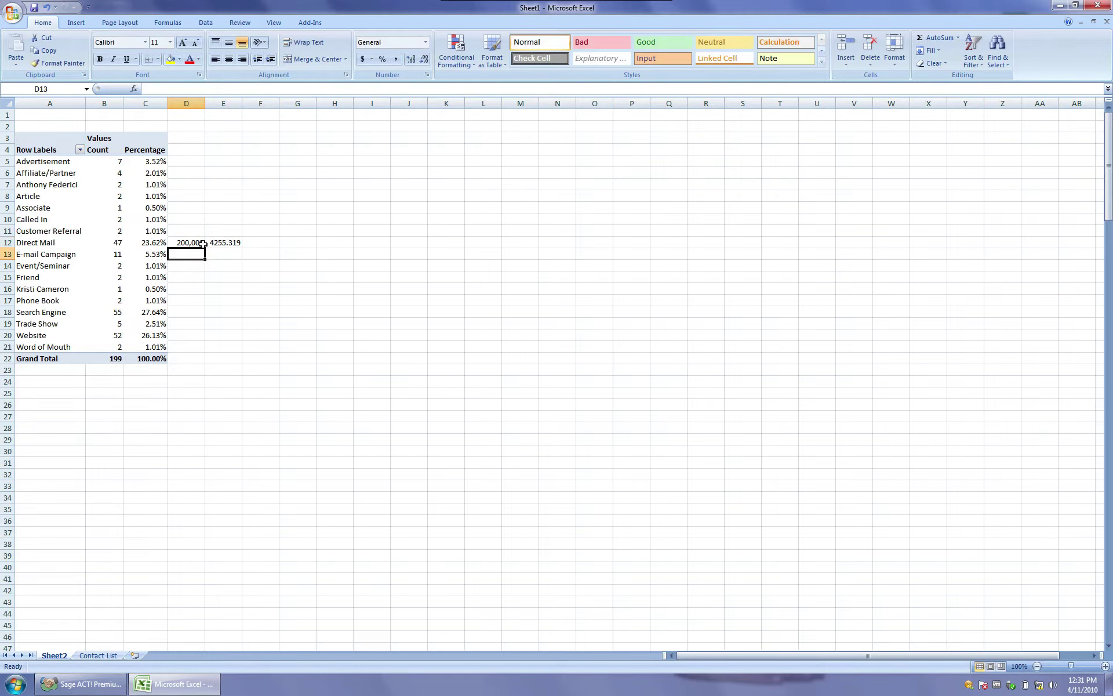
# Delete the division formula from E12 and go back to the amount in D12
pyautogui.click(233, 244)
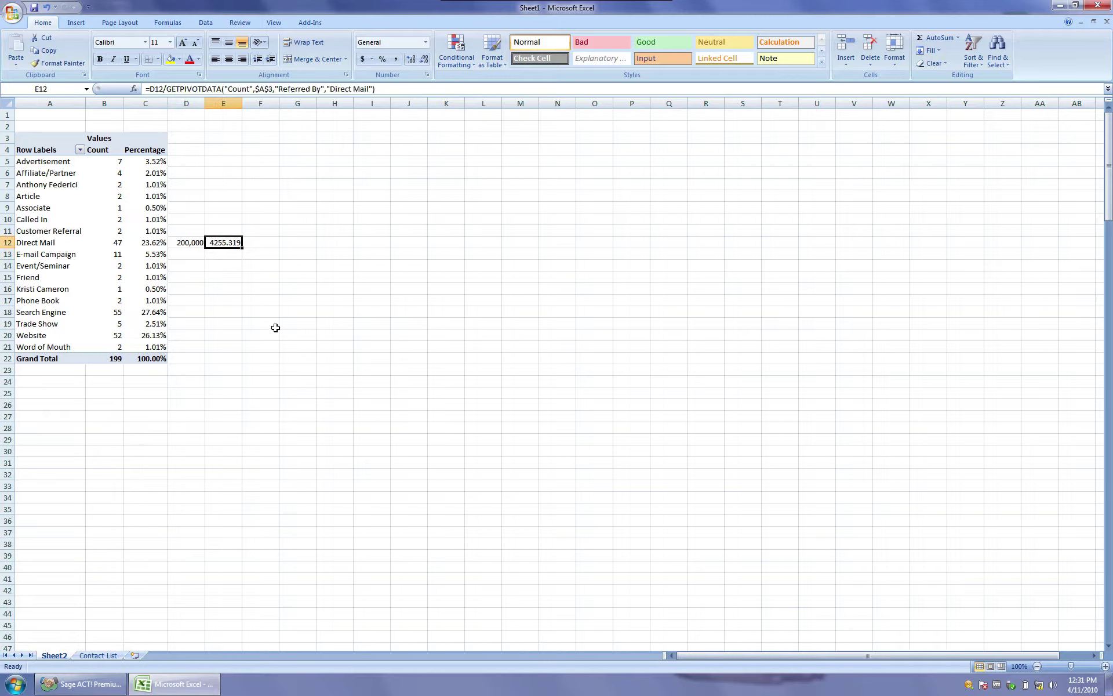
pyautogui.press('BackSpace')
pyautogui.press('Left')
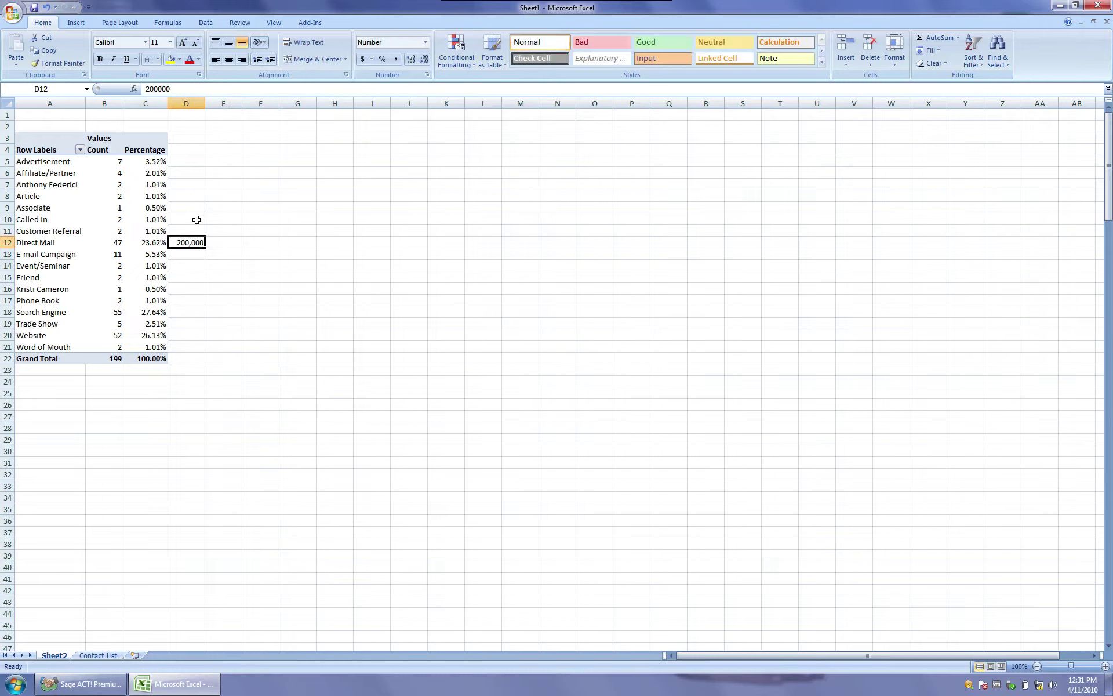
# Insert a 3-D pie PivotChart of the referral sources and close the PivotChart Filter Pane
pyautogui.click(153, 229)
pyautogui.click(76, 24)
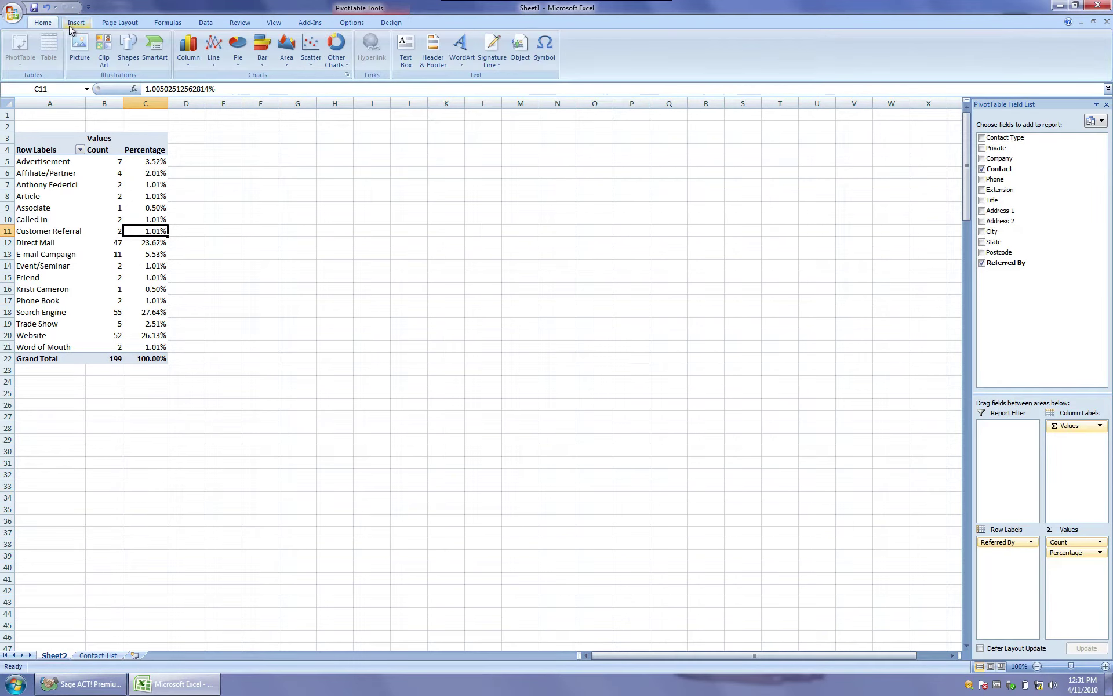
pyautogui.click(238, 55)
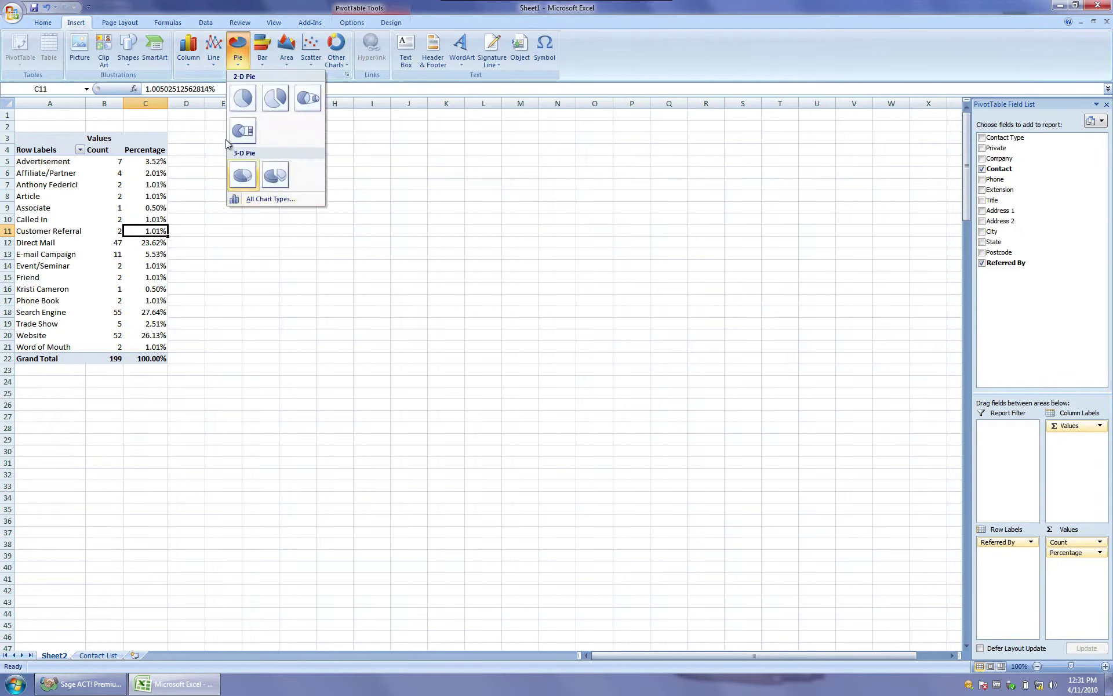
pyautogui.click(243, 175)
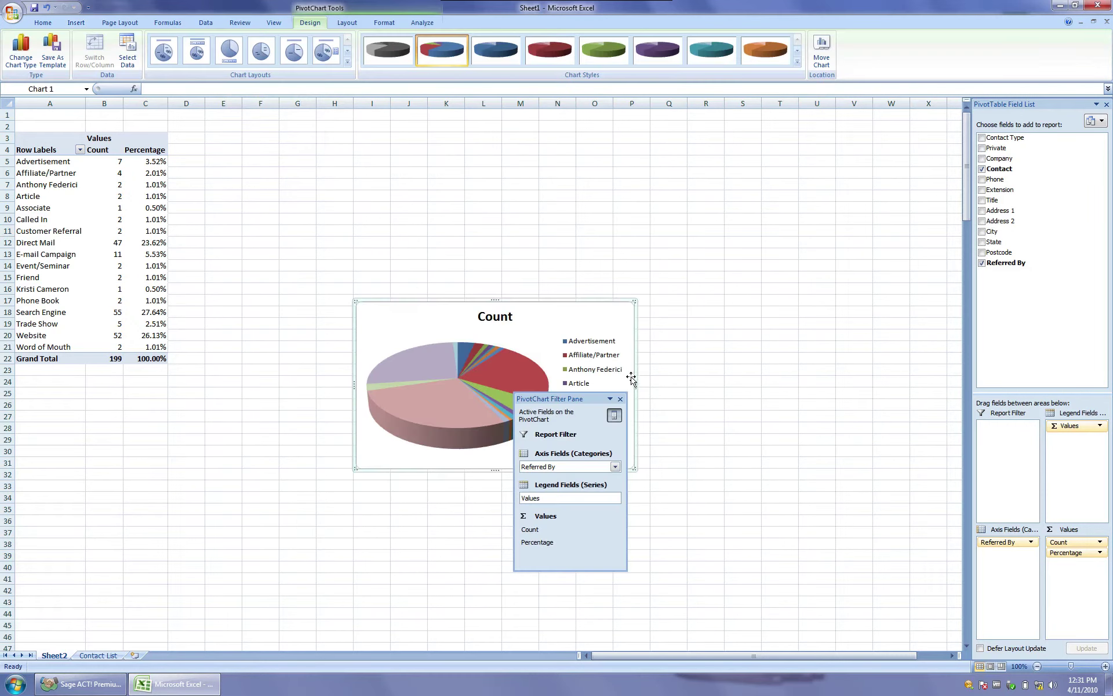
pyautogui.moveTo(593, 396); pyautogui.dragTo(813, 274)
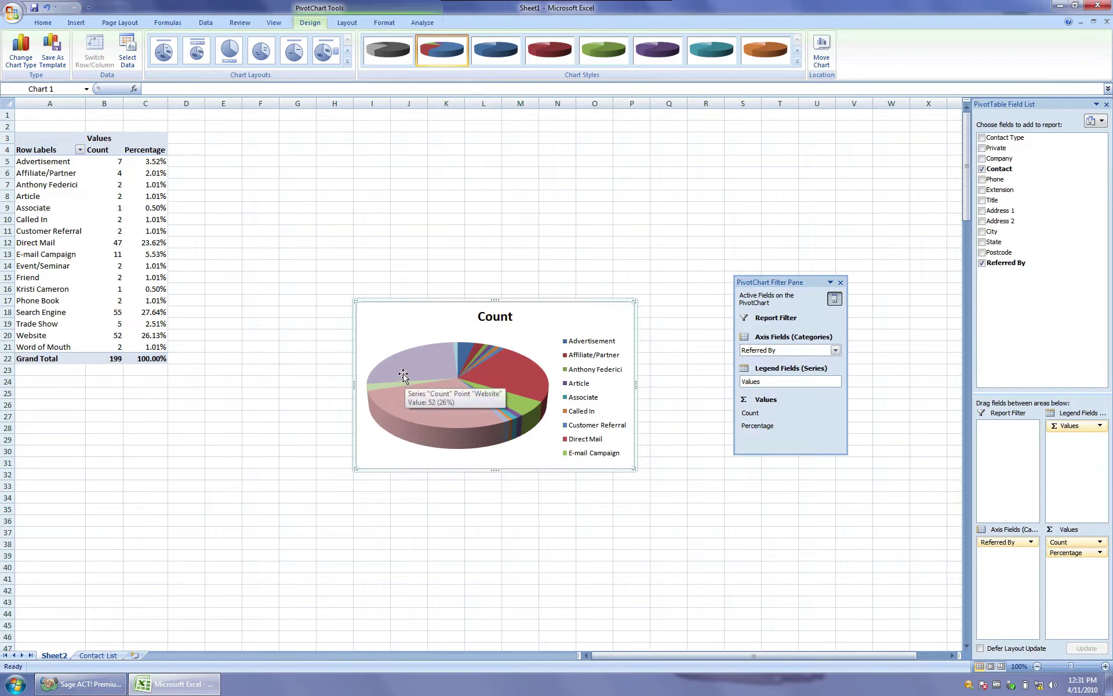
pyautogui.click(841, 283)
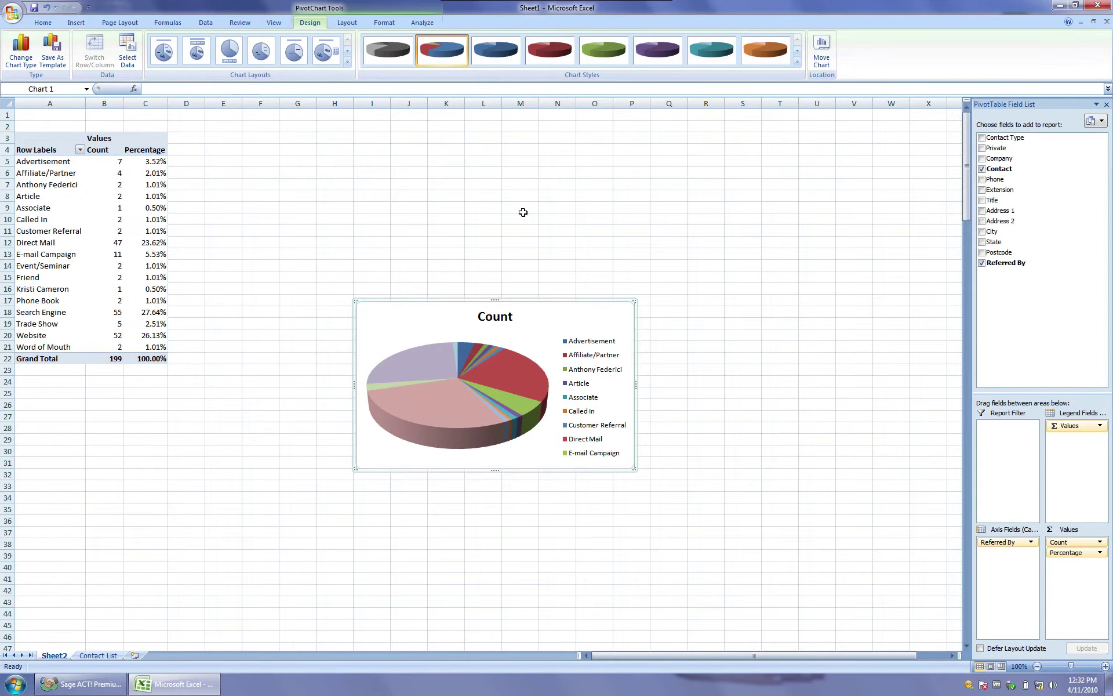
pyautogui.click(488, 207)
pyautogui.click(76, 22)
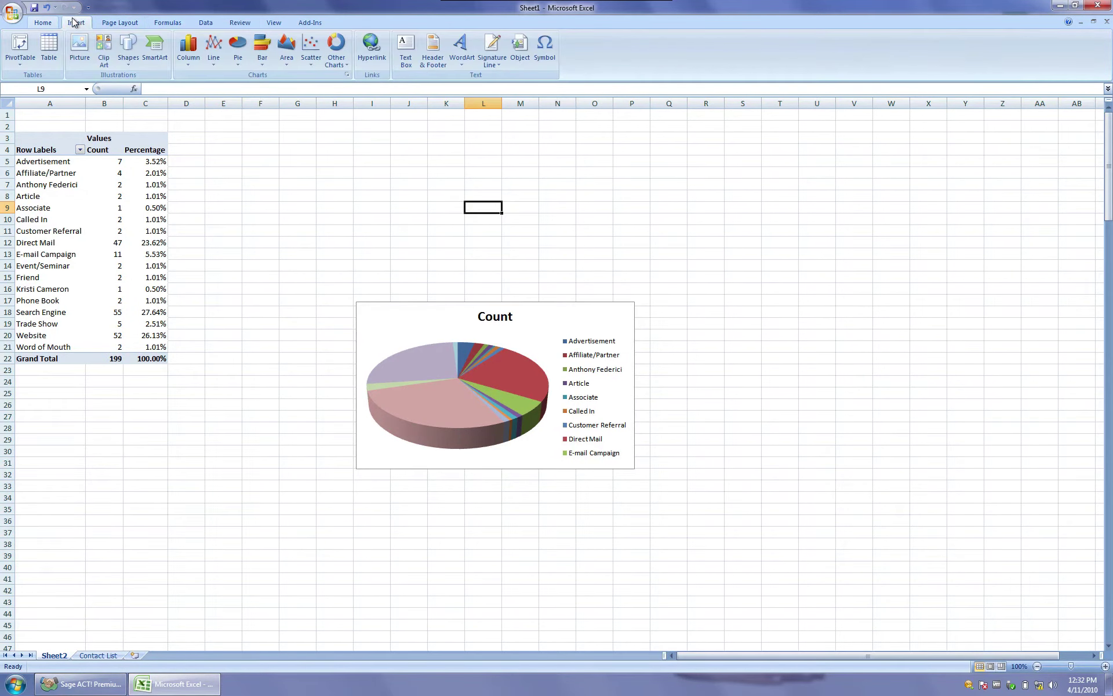
pyautogui.click(188, 49)
pyautogui.click(191, 156)
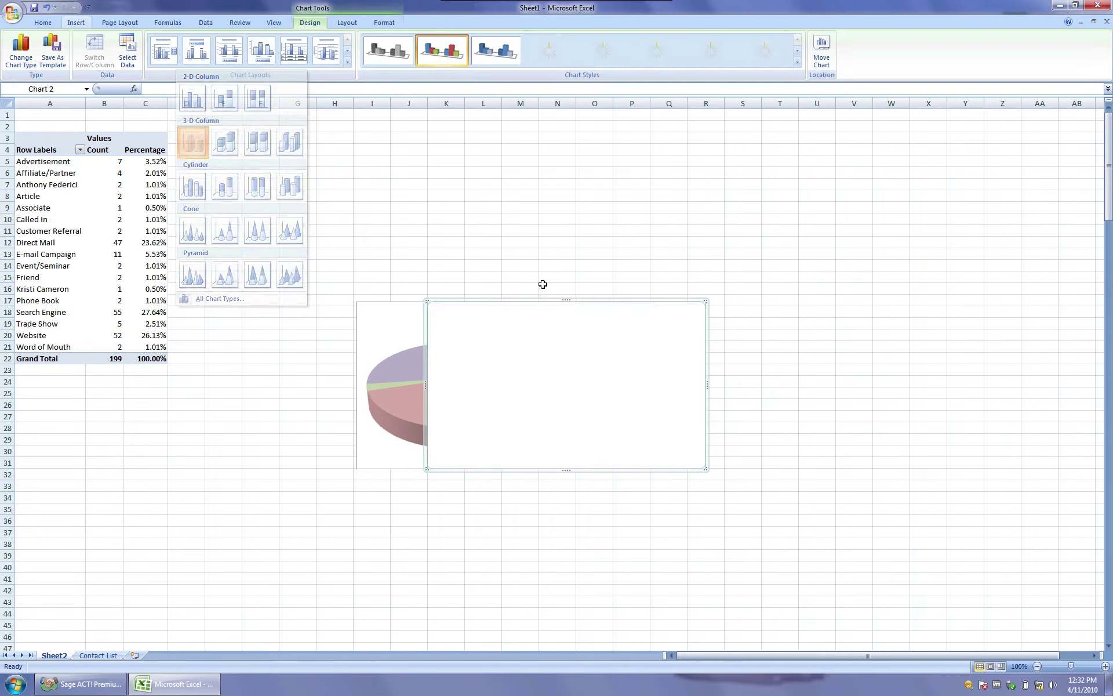
pyautogui.moveTo(470, 315); pyautogui.dragTo(319, 170)
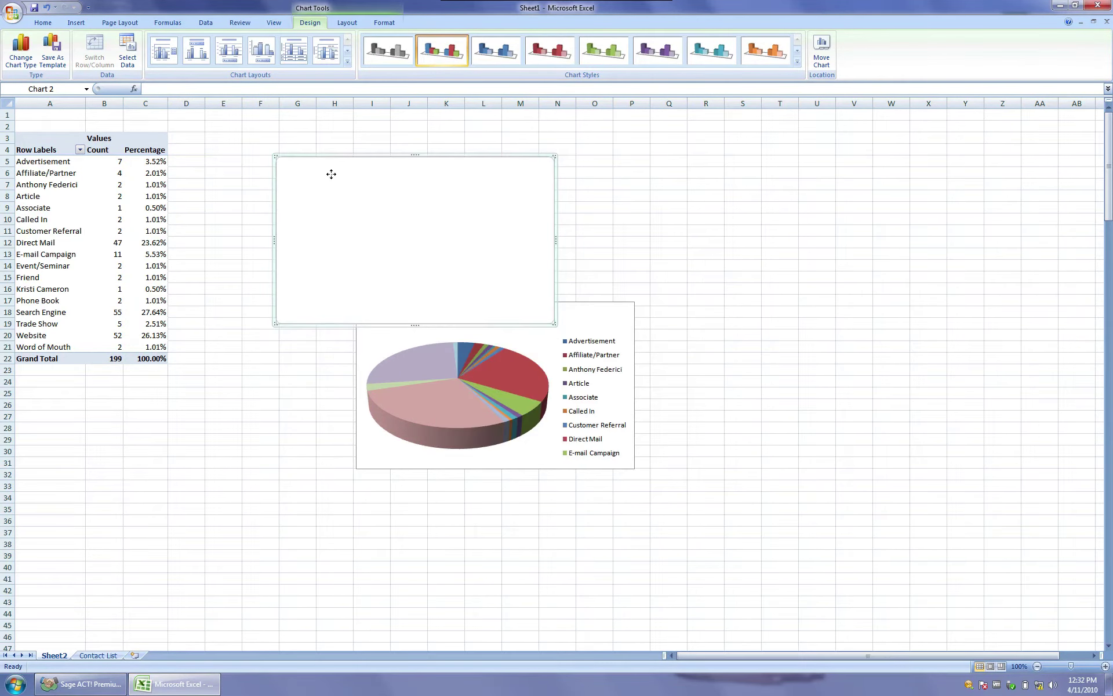
pyautogui.press('Delete')
# Insert a 3-D clustered column PivotChart from the referral source PivotTable and close the PivotChart Filter Pane
pyautogui.click(84, 196)
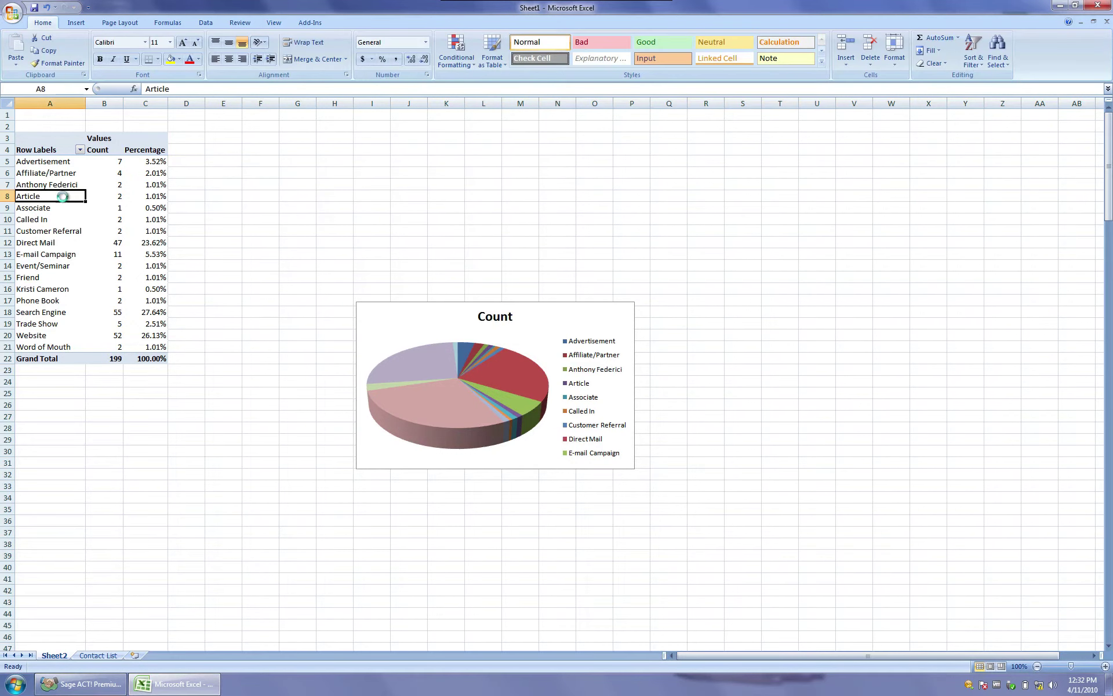
pyautogui.click(81, 25)
pyautogui.click(188, 50)
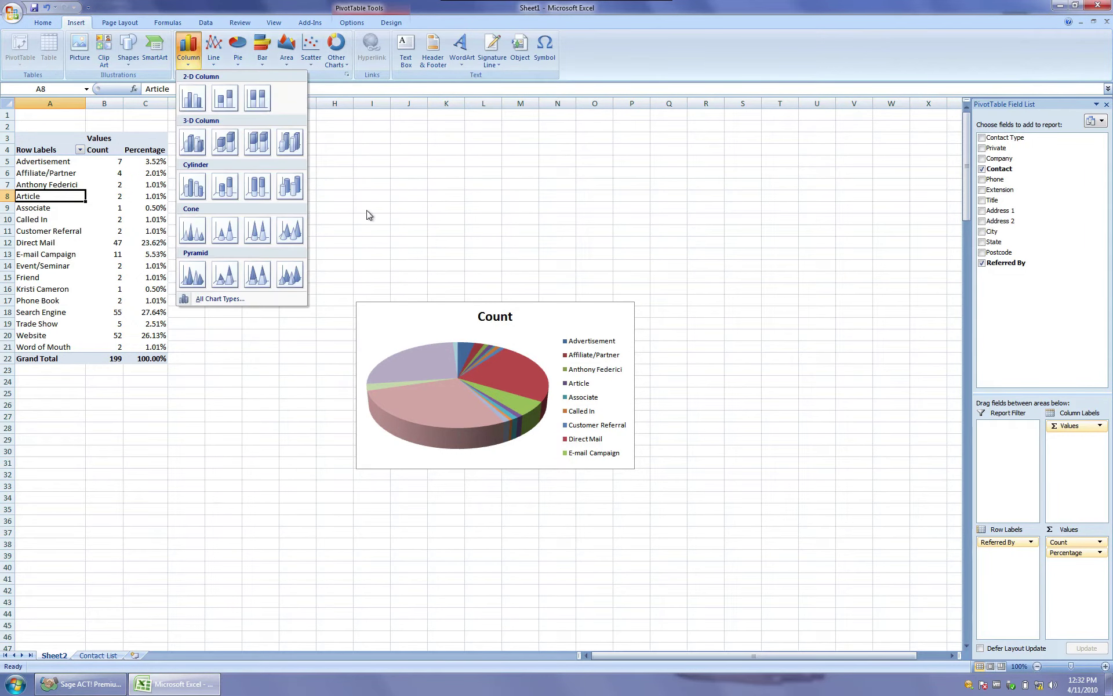
pyautogui.click(191, 143)
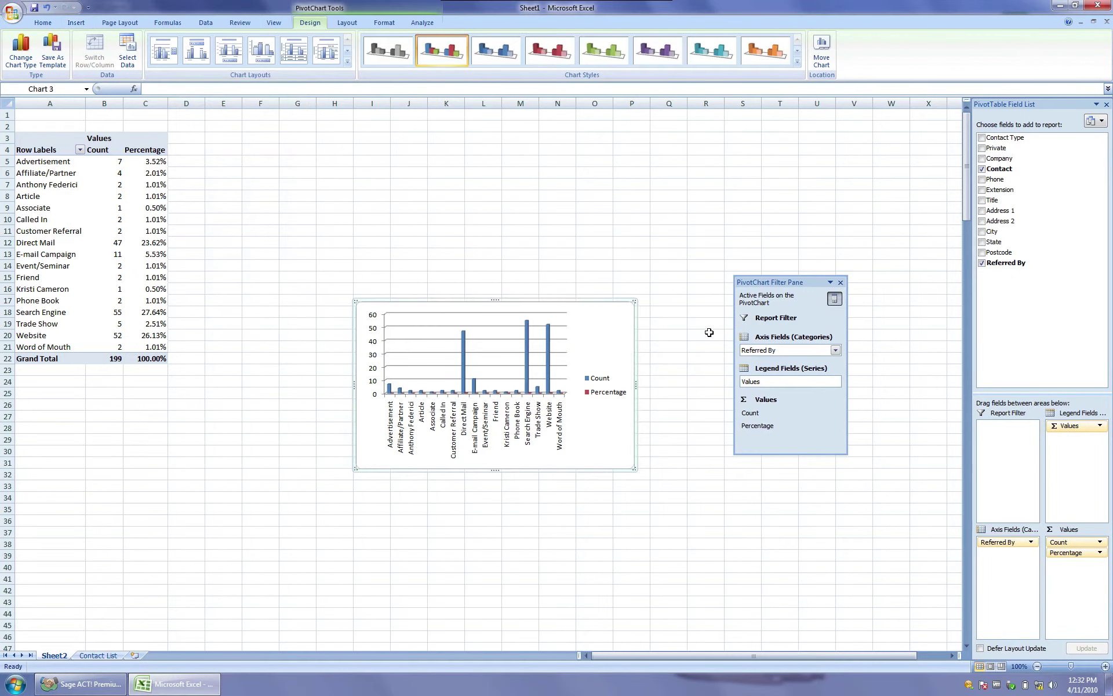
pyautogui.click(841, 283)
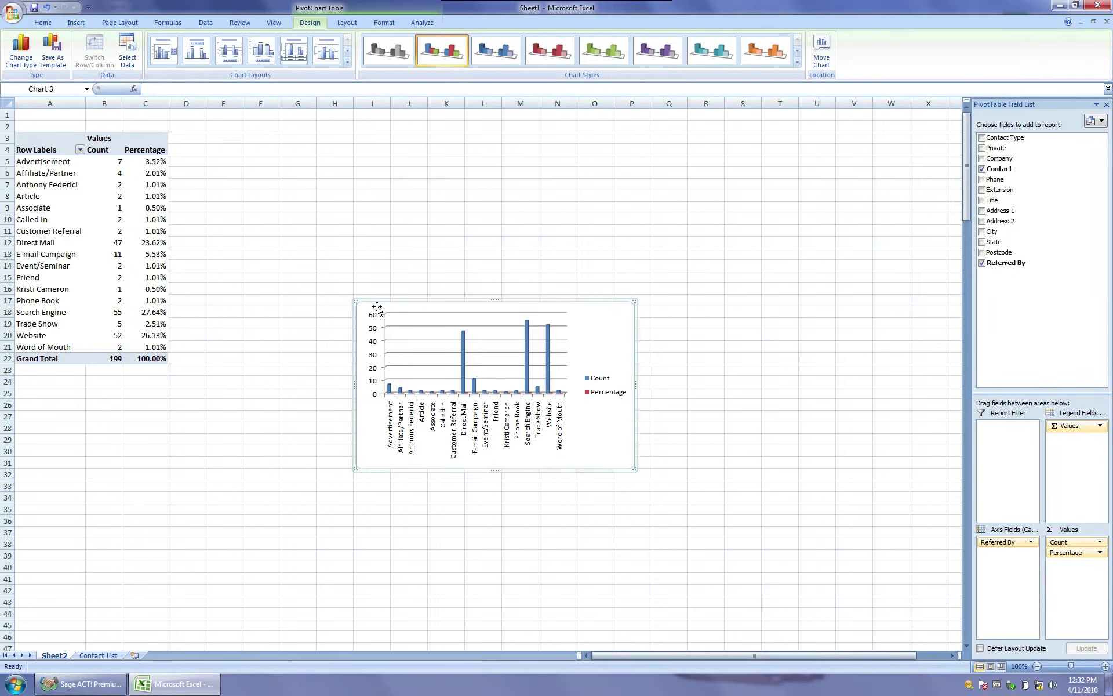
# Delete the column chart that covers the pie chart
pyautogui.click(398, 269)
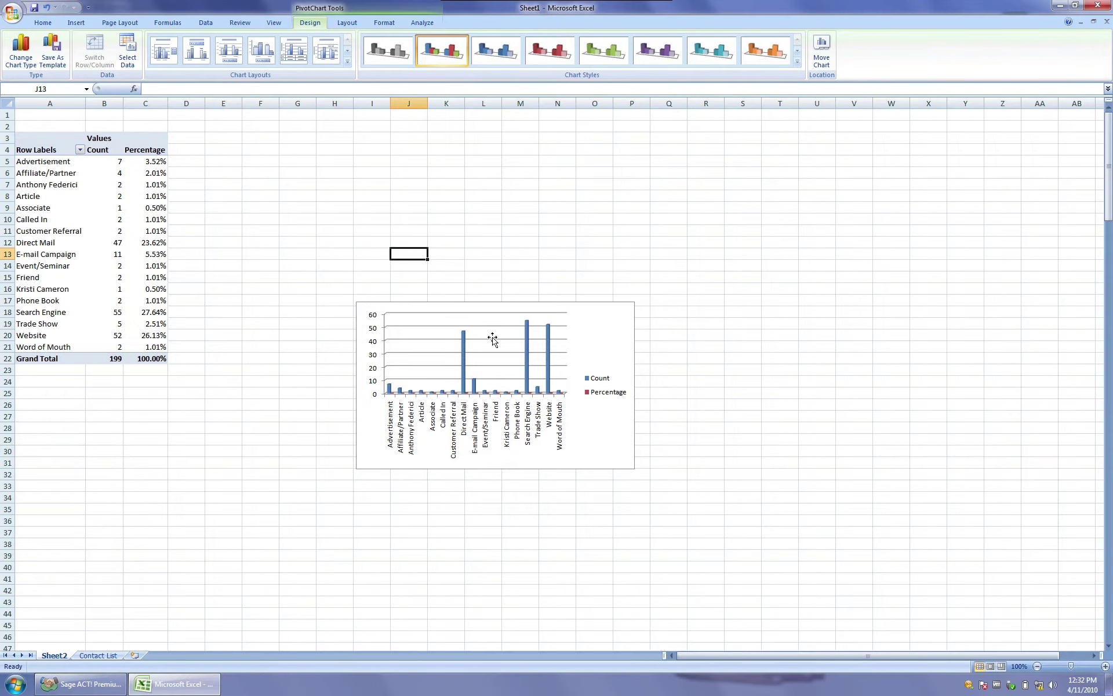
pyautogui.click(529, 359)
pyautogui.click(595, 336)
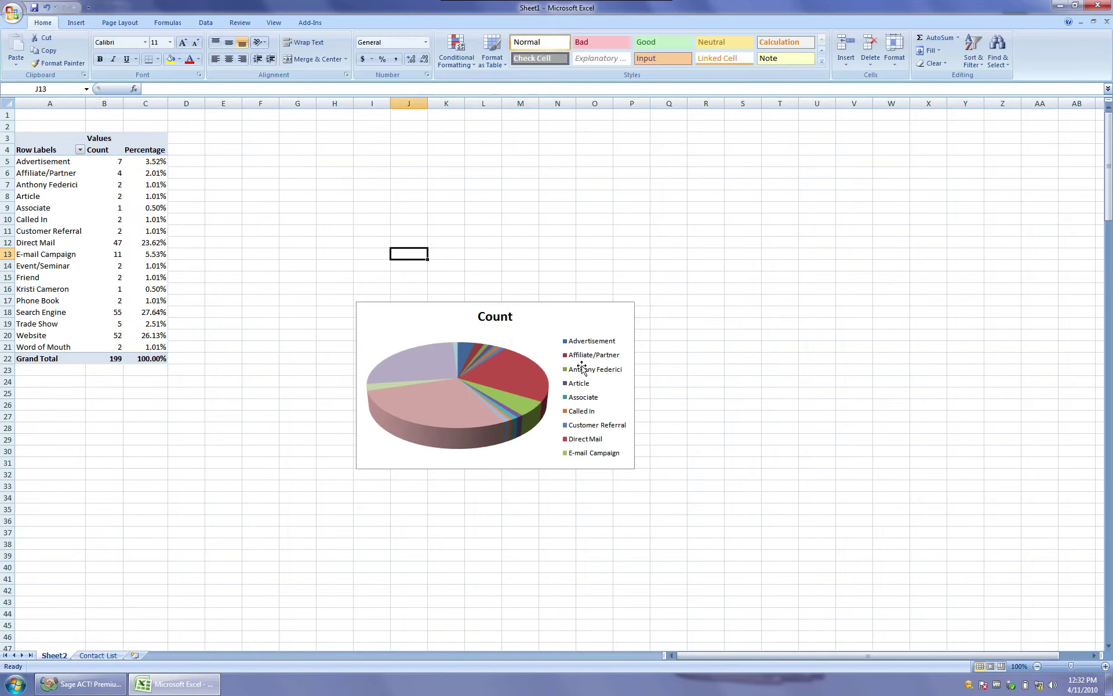
# Switch to Sage ACT!, open the Opportunities list and look up all opportunities
pyautogui.click(106, 688)
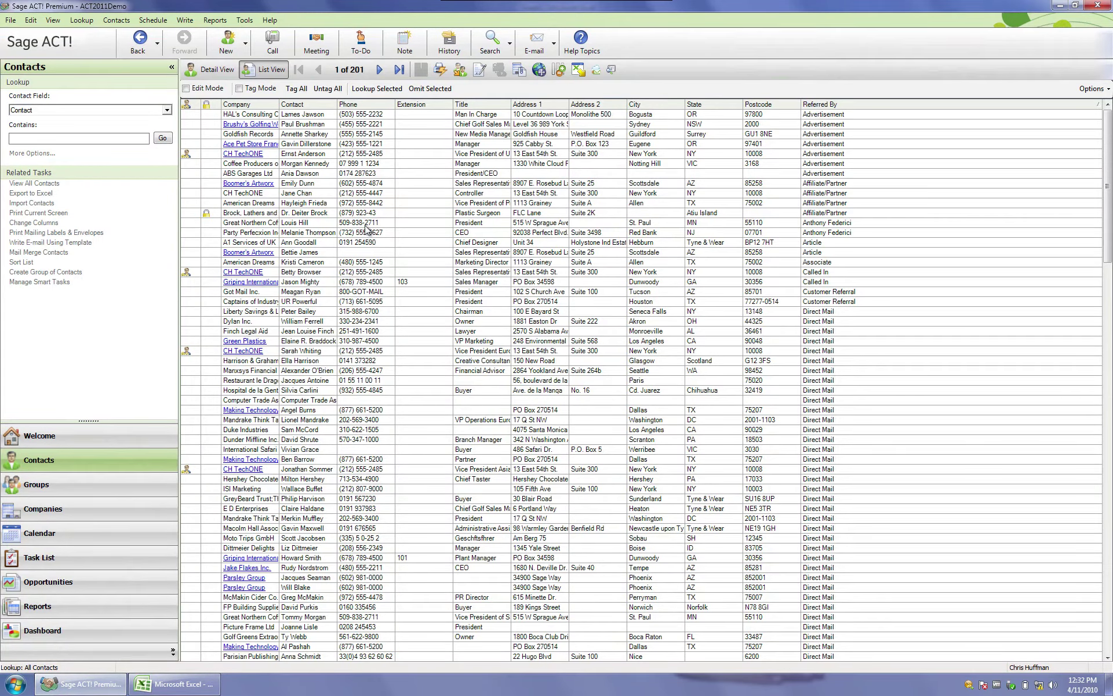
pyautogui.click(44, 586)
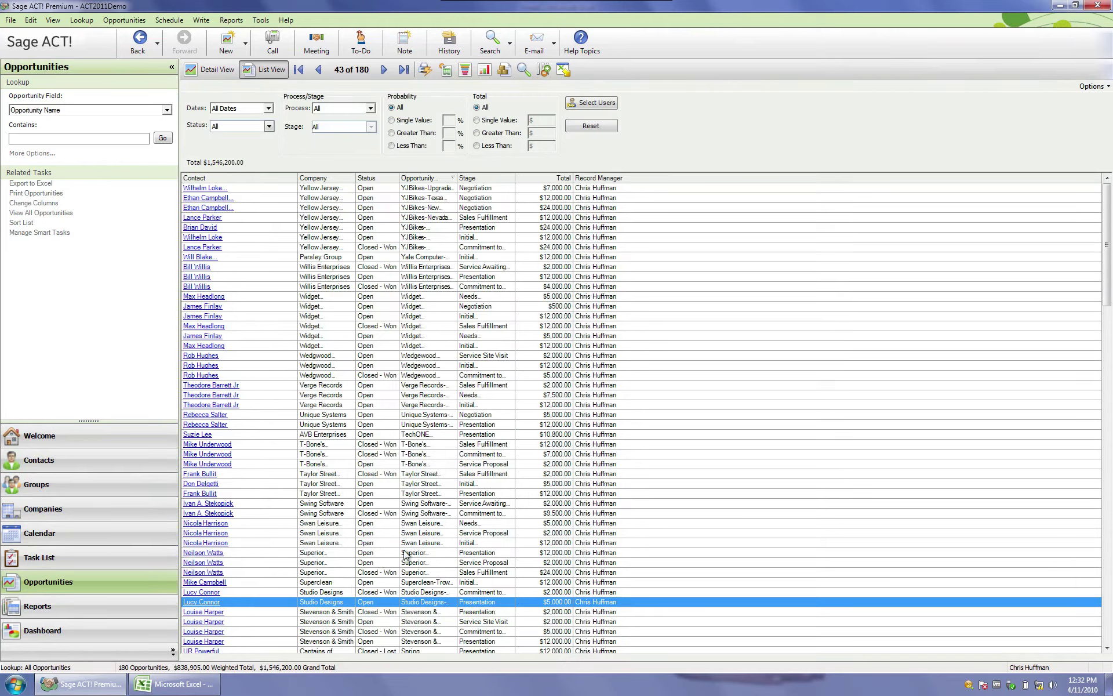
pyautogui.click(667, 277)
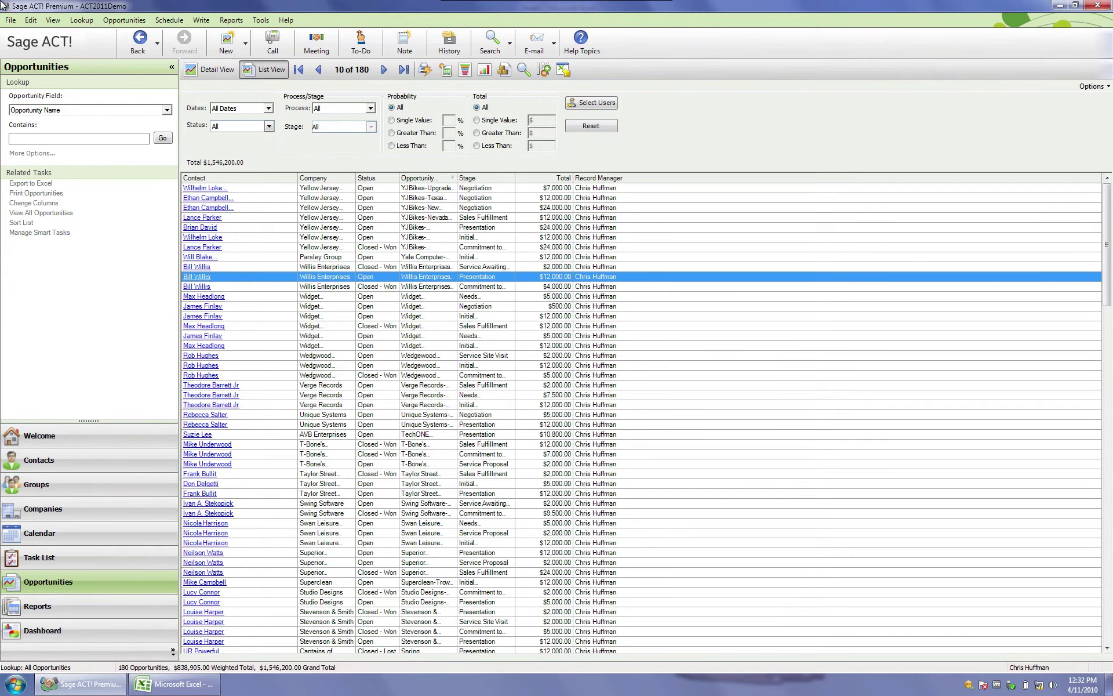
pyautogui.click(77, 21)
pyautogui.click(75, 32)
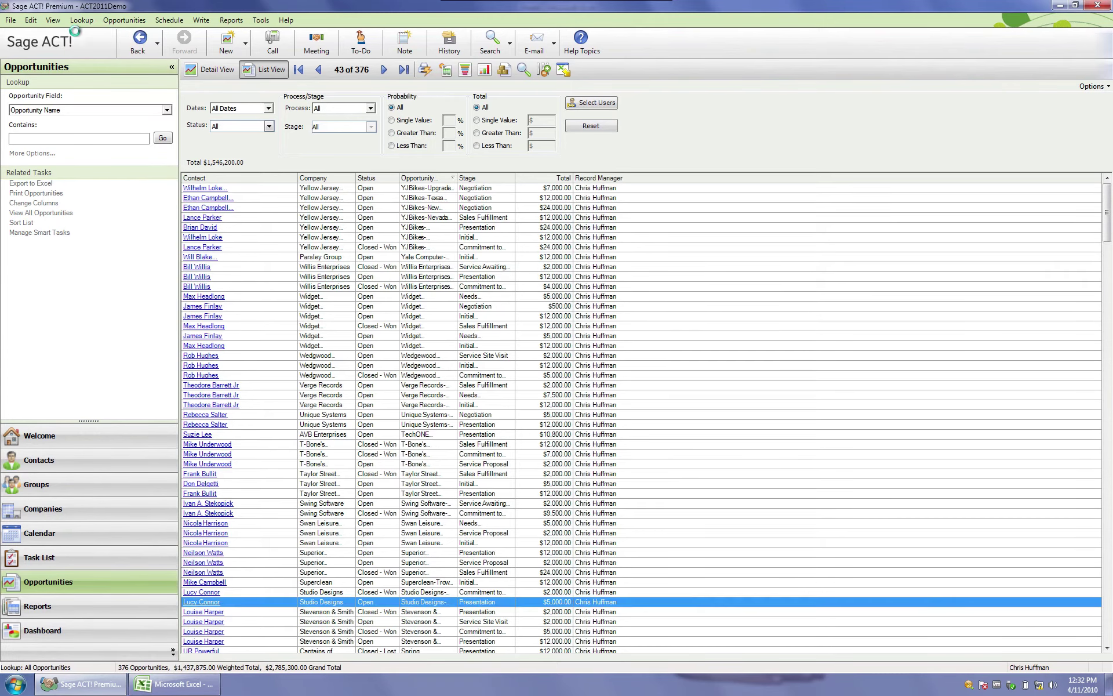
# Add the Referred By and Days Open fields as columns at the end of the opportunities list
pyautogui.click(544, 69)
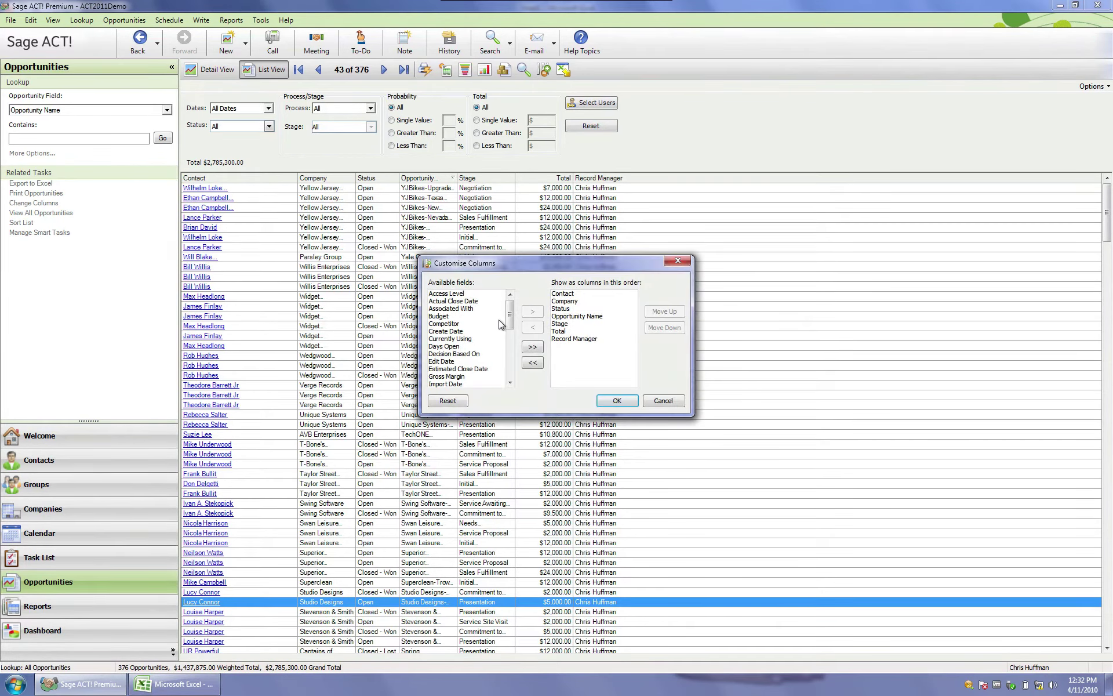
pyautogui.moveTo(510, 313); pyautogui.dragTo(510, 364)
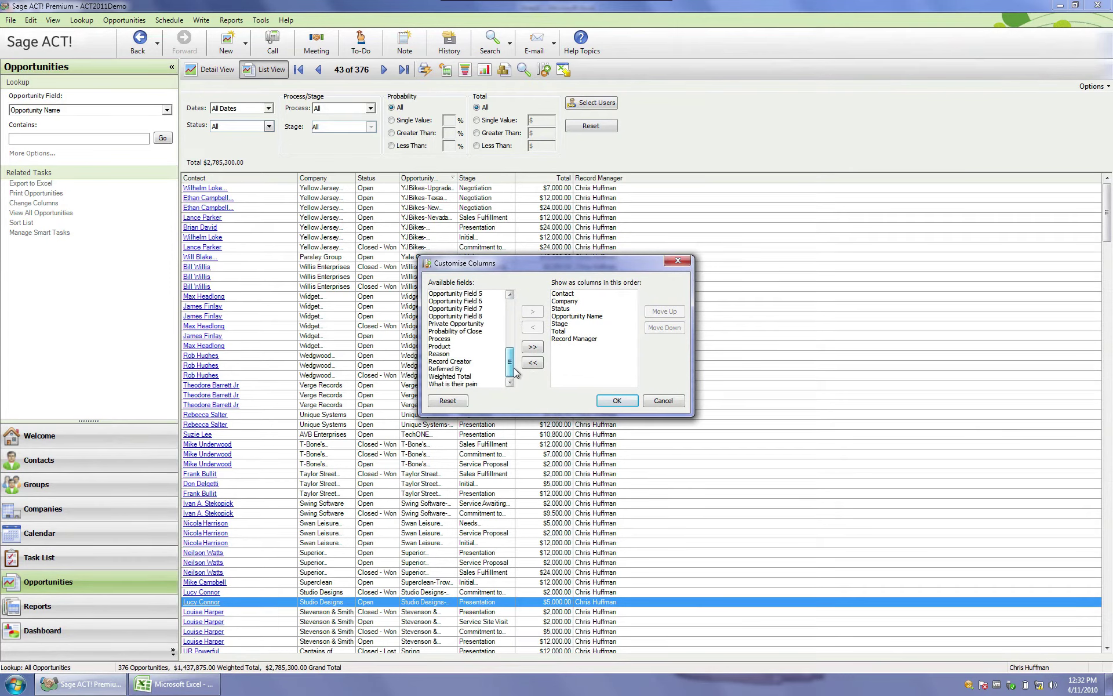
pyautogui.click(476, 369)
pyautogui.click(530, 313)
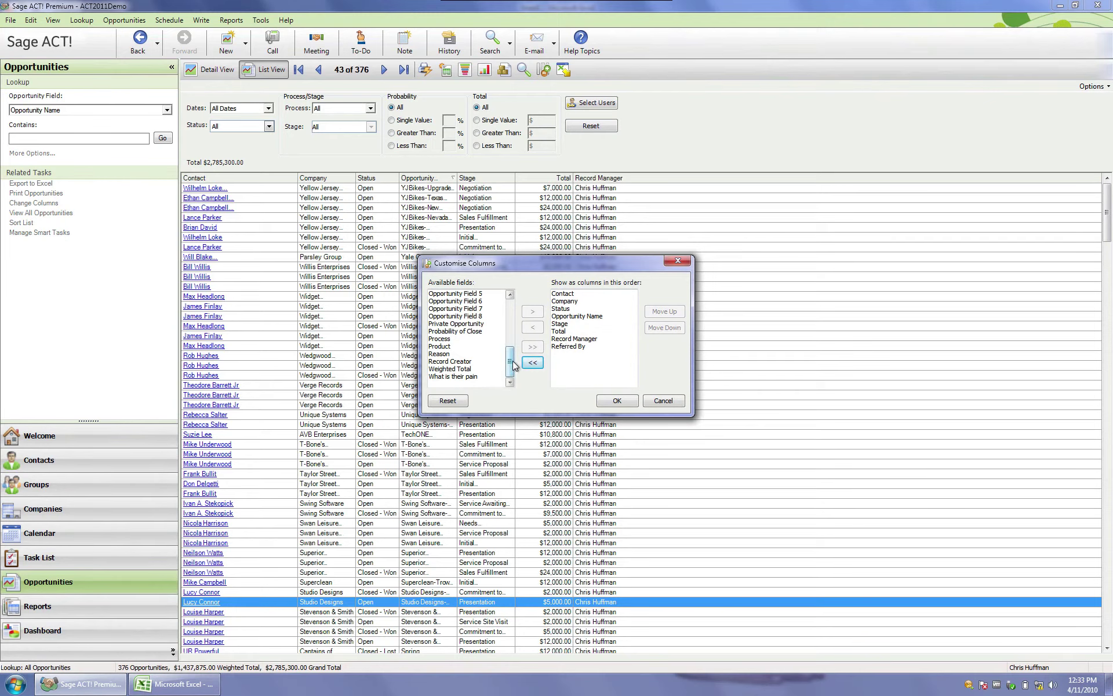
pyautogui.moveTo(513, 361); pyautogui.dragTo(511, 319)
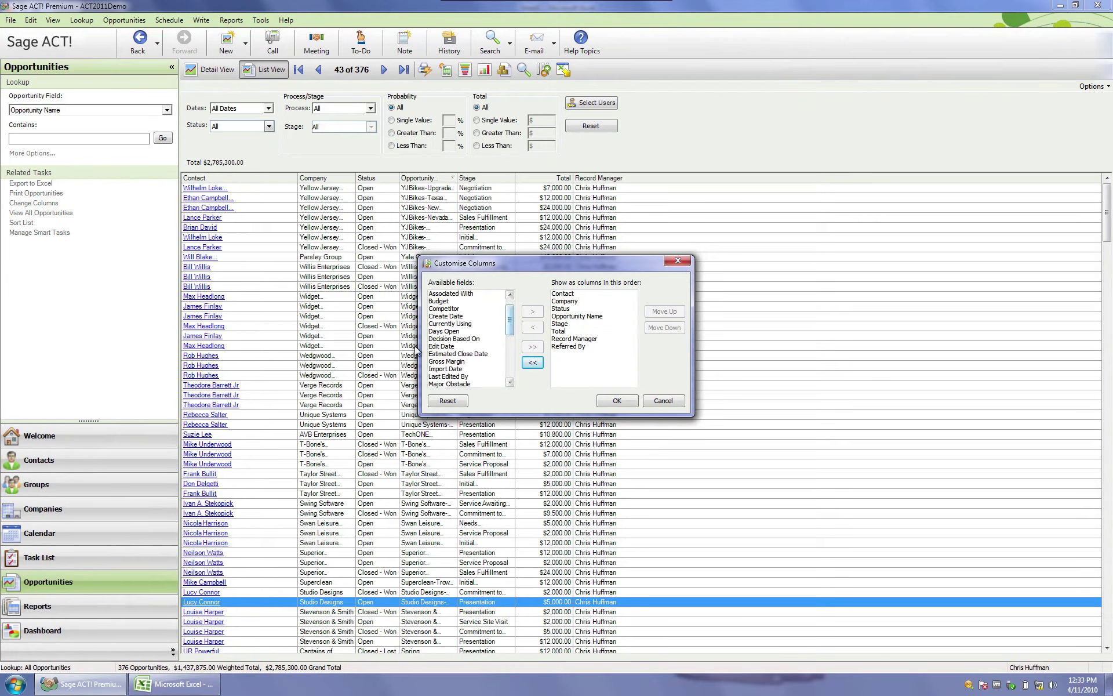
pyautogui.click(444, 331)
pyautogui.click(533, 311)
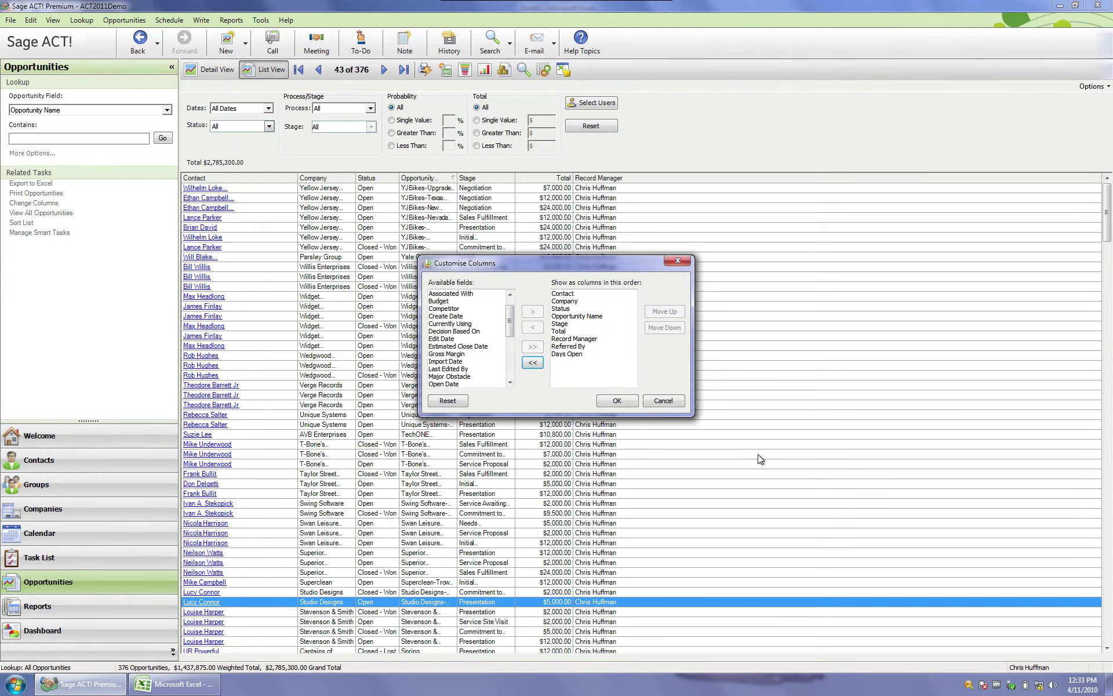
pyautogui.click(617, 401)
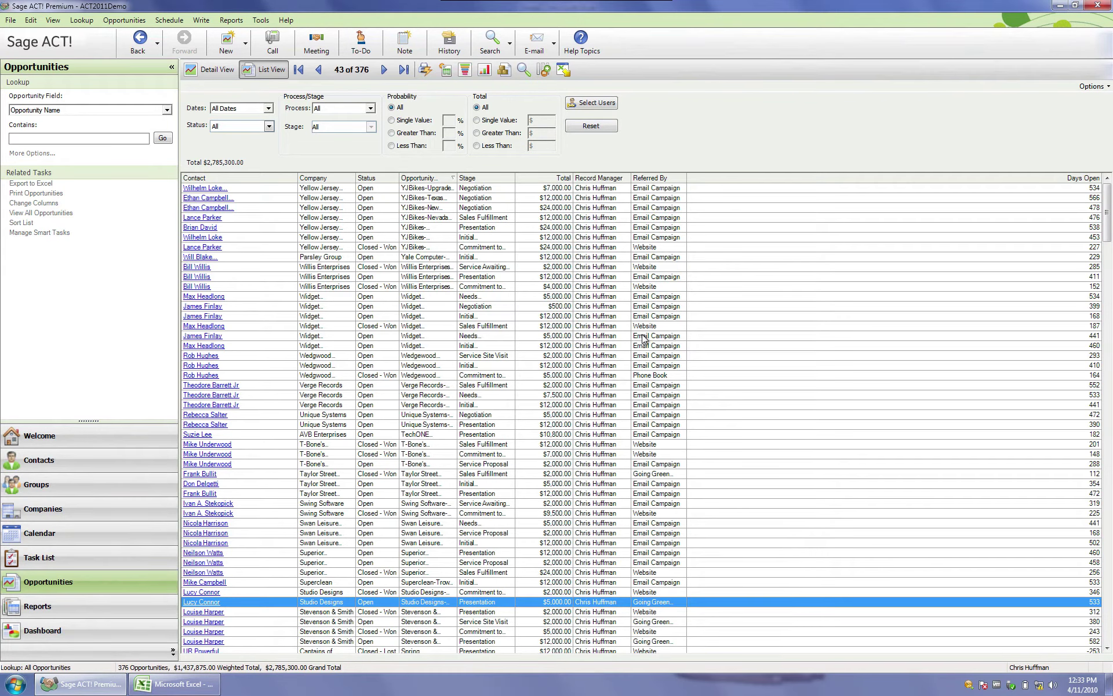
# Export the opportunities list to Excel and create a PivotTable from the exported data on a new worksheet
pyautogui.click(563, 71)
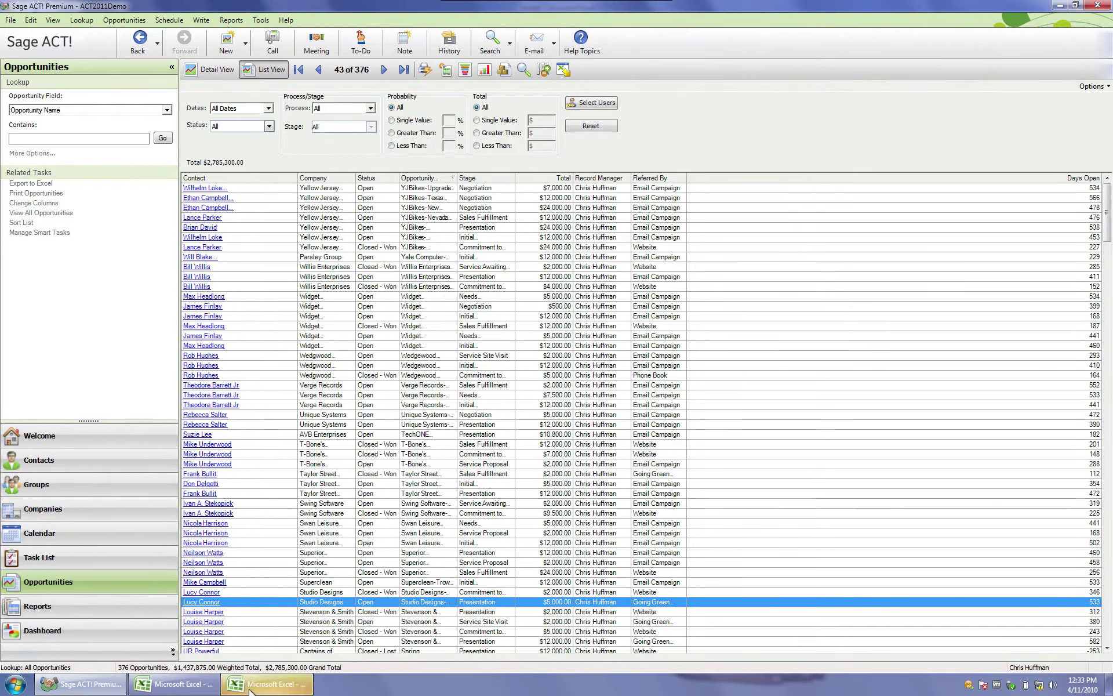
pyautogui.click(251, 686)
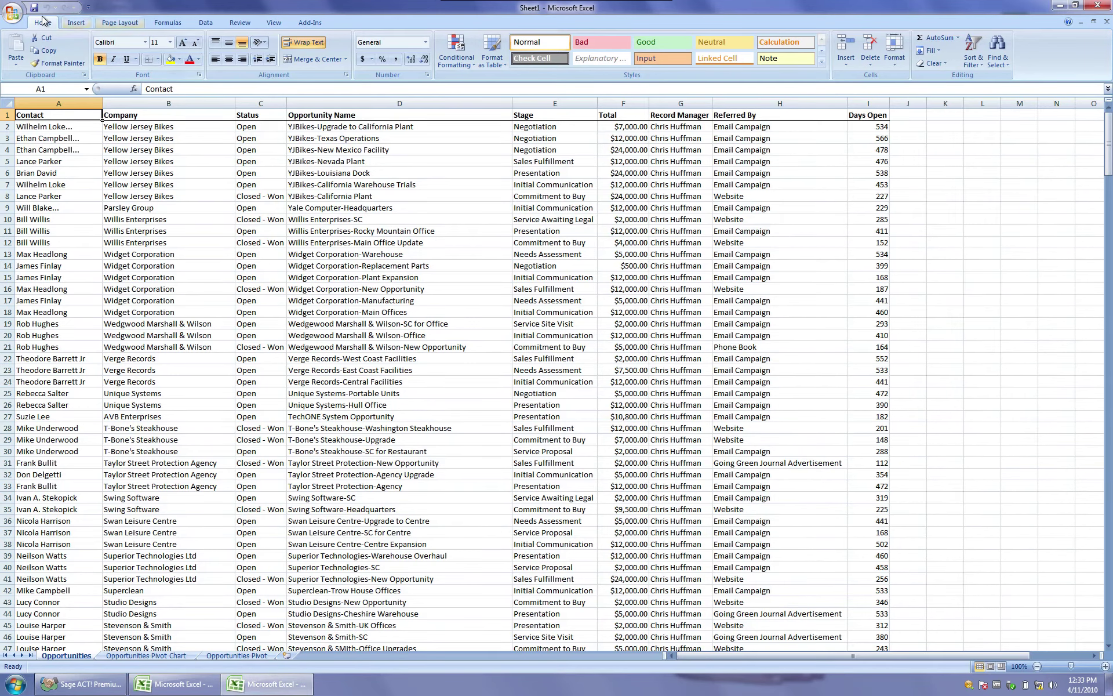
pyautogui.click(76, 22)
pyautogui.click(19, 45)
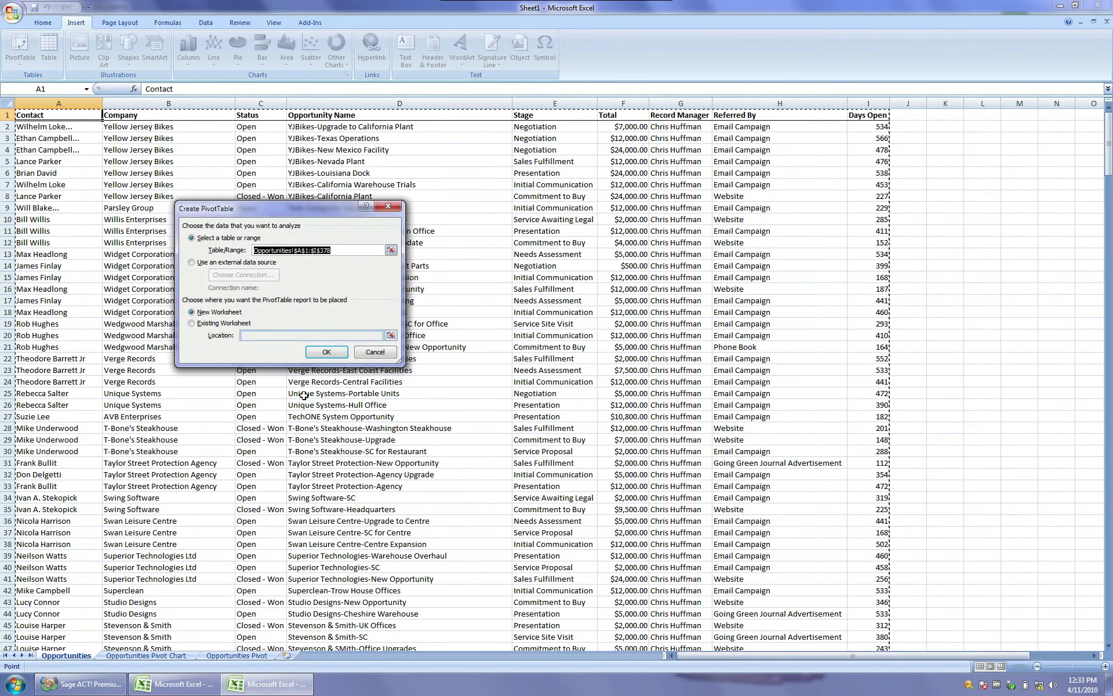
pyautogui.click(317, 349)
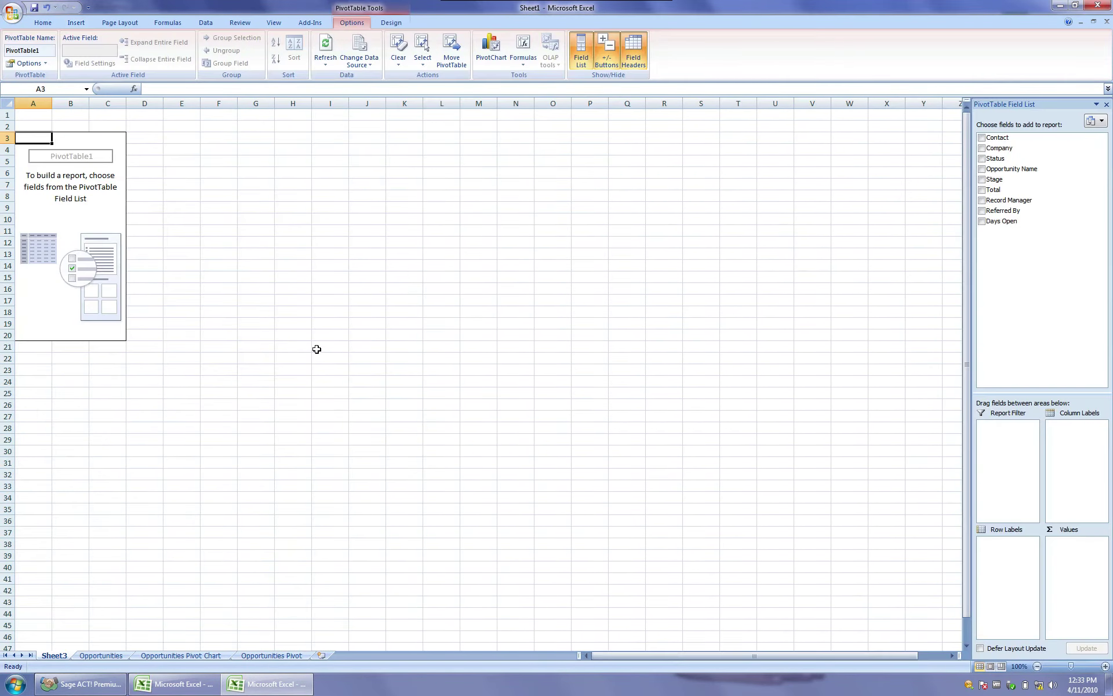
# Set Referred By as the PivotTable's row labels and add Opportunity Name, Total twice, and Days Open as values
pyautogui.click(982, 212)
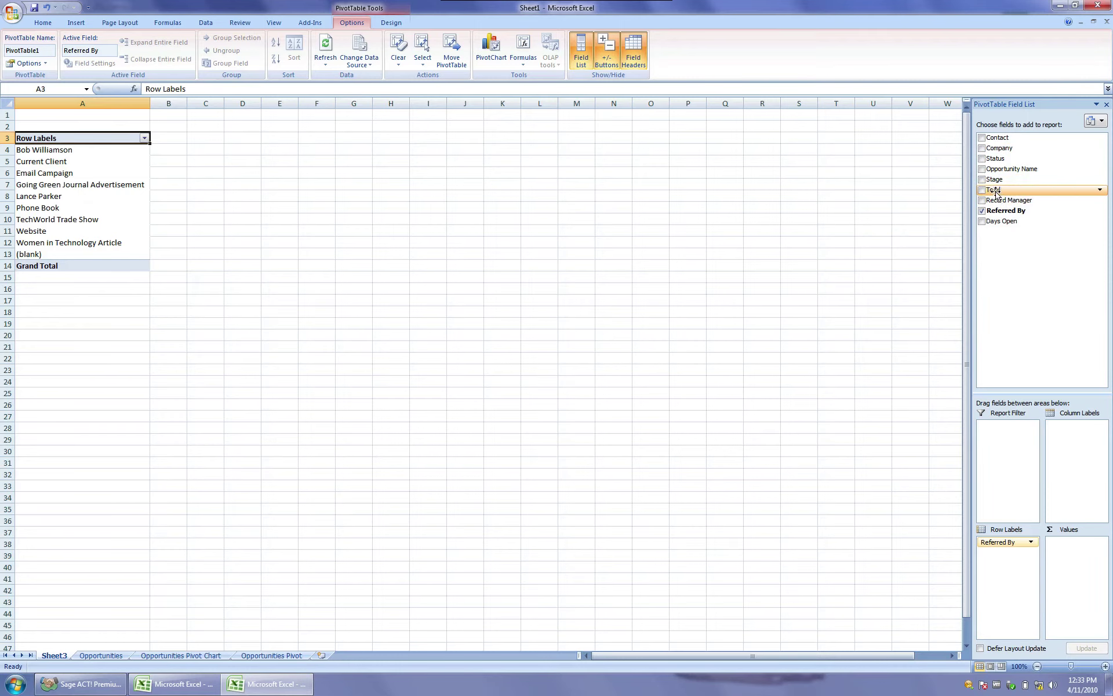
pyautogui.moveTo(994, 191); pyautogui.dragTo(1082, 548)
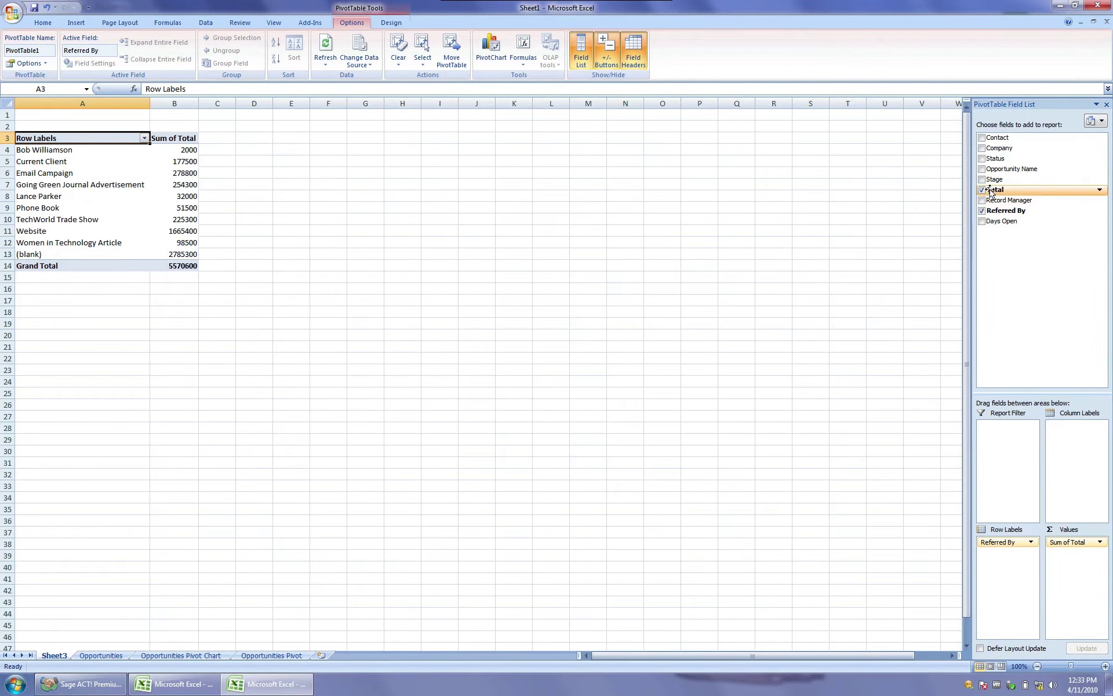
pyautogui.moveTo(994, 190); pyautogui.dragTo(1063, 566)
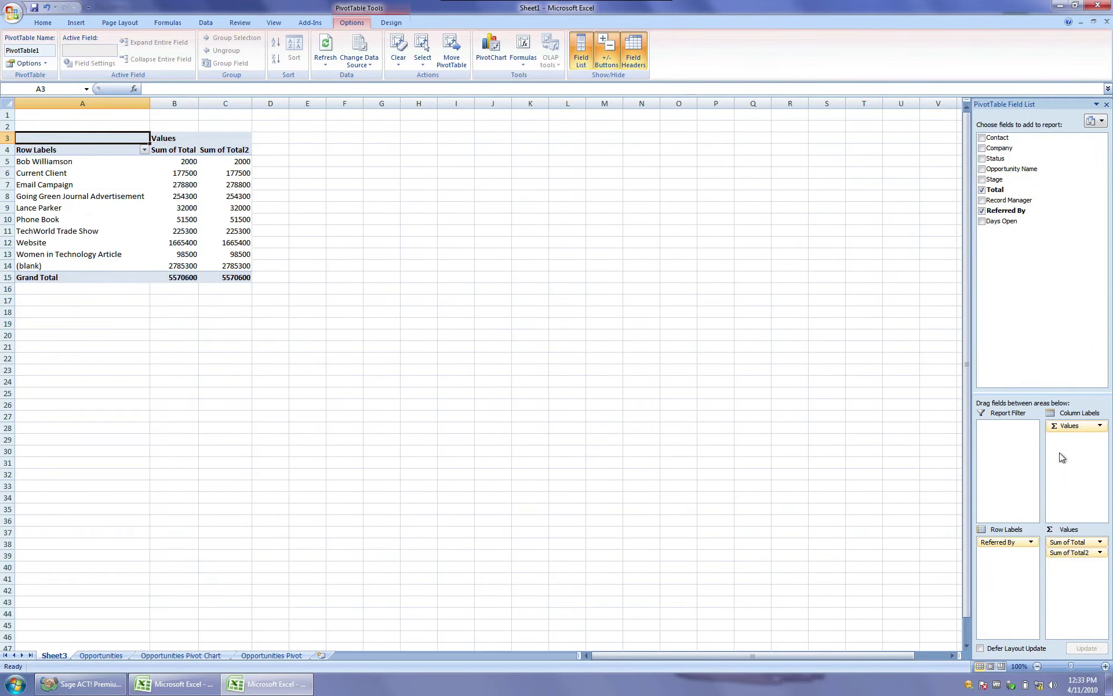
pyautogui.moveTo(1007, 222); pyautogui.dragTo(1098, 572)
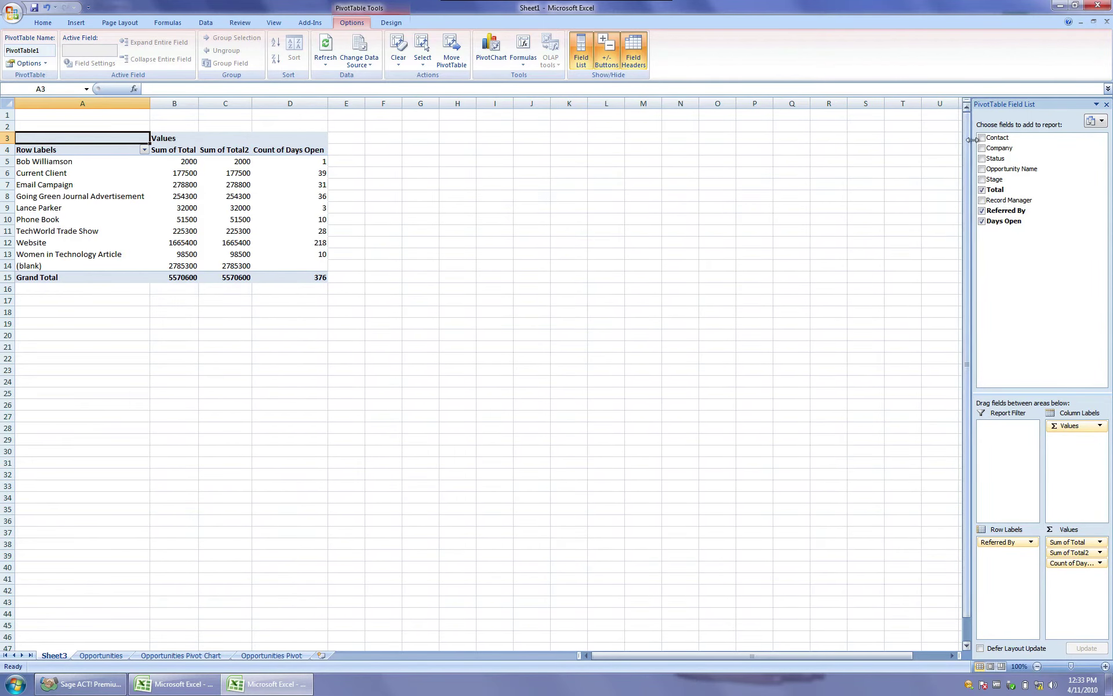
pyautogui.moveTo(985, 174); pyautogui.dragTo(1078, 545)
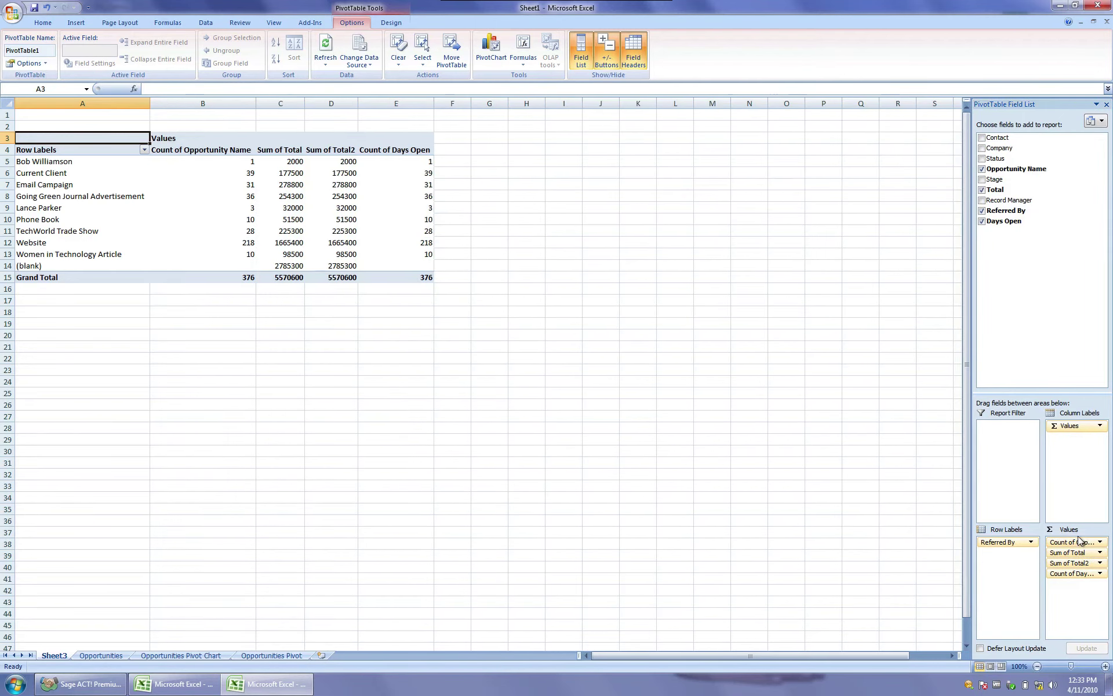
# Rename the PivotTable's Opportunity Name count field to "Count", leaving its values displayed as Normal
pyautogui.click(186, 181)
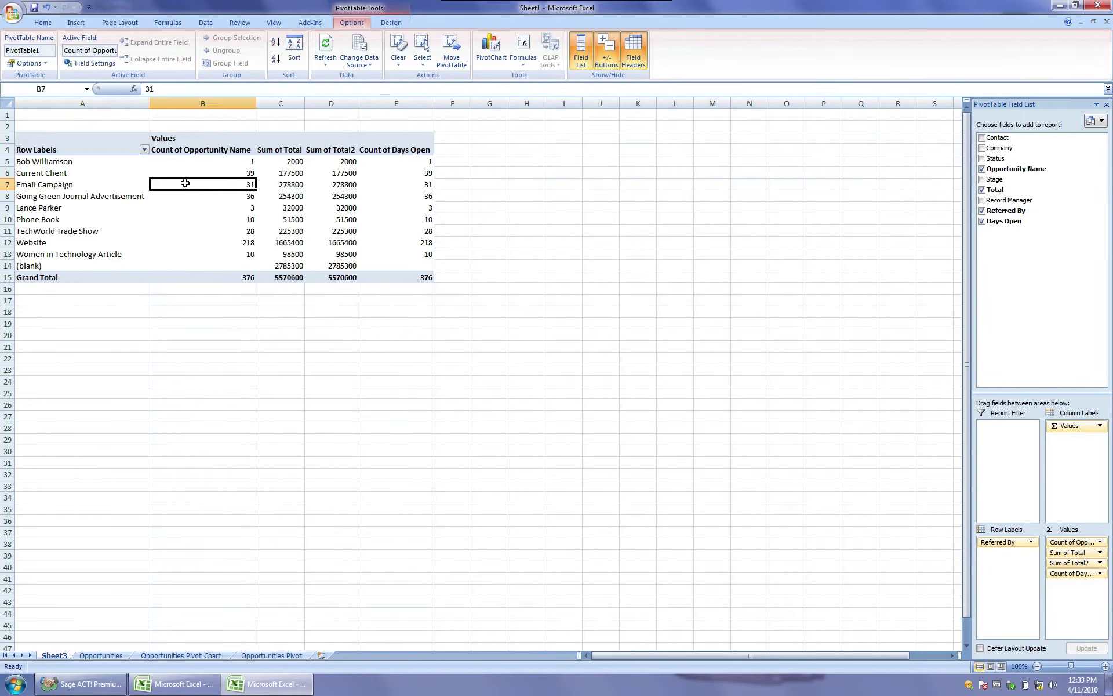
pyautogui.rightClick(186, 183)
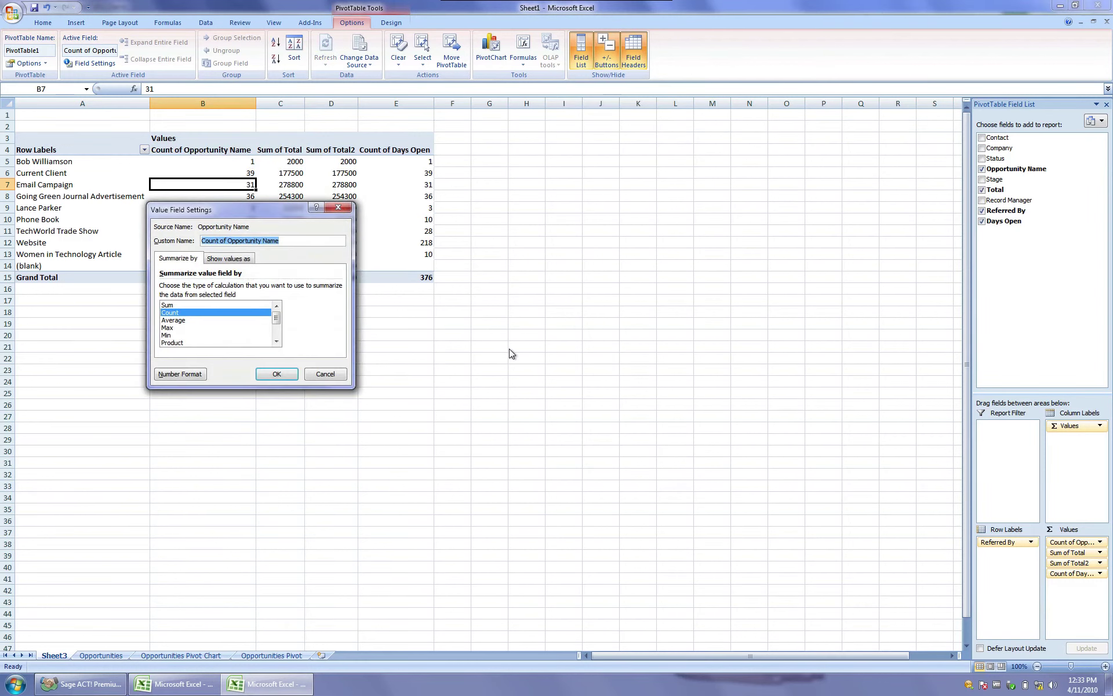
pyautogui.write('Count')
pyautogui.click(227, 259)
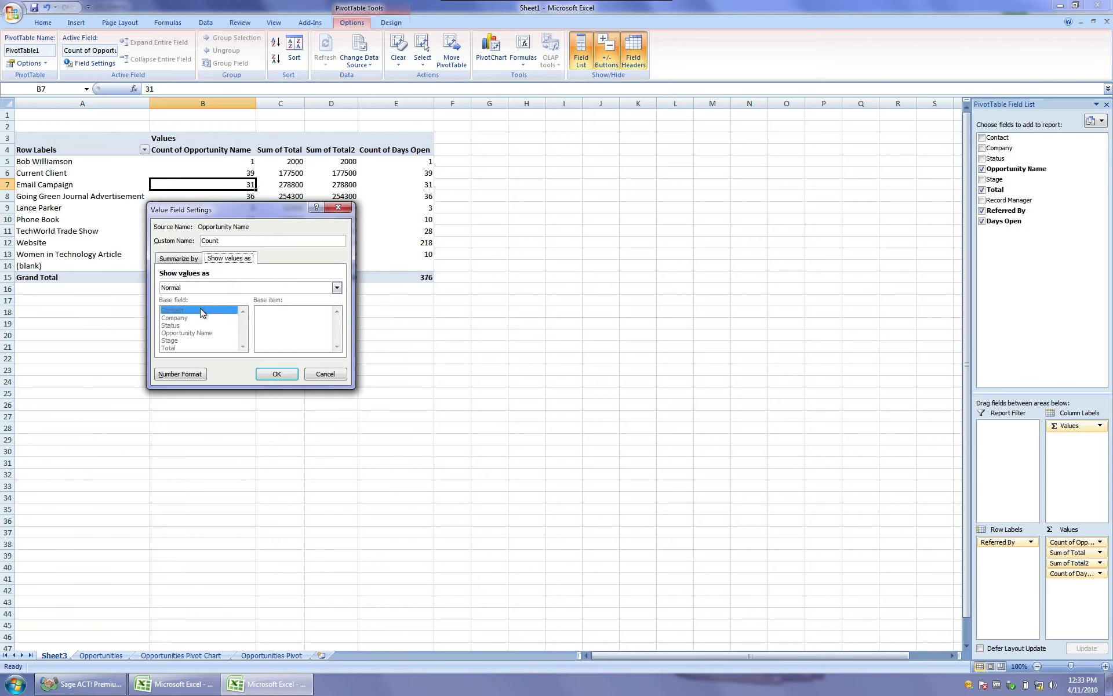
pyautogui.click(221, 287)
pyautogui.click(221, 287)
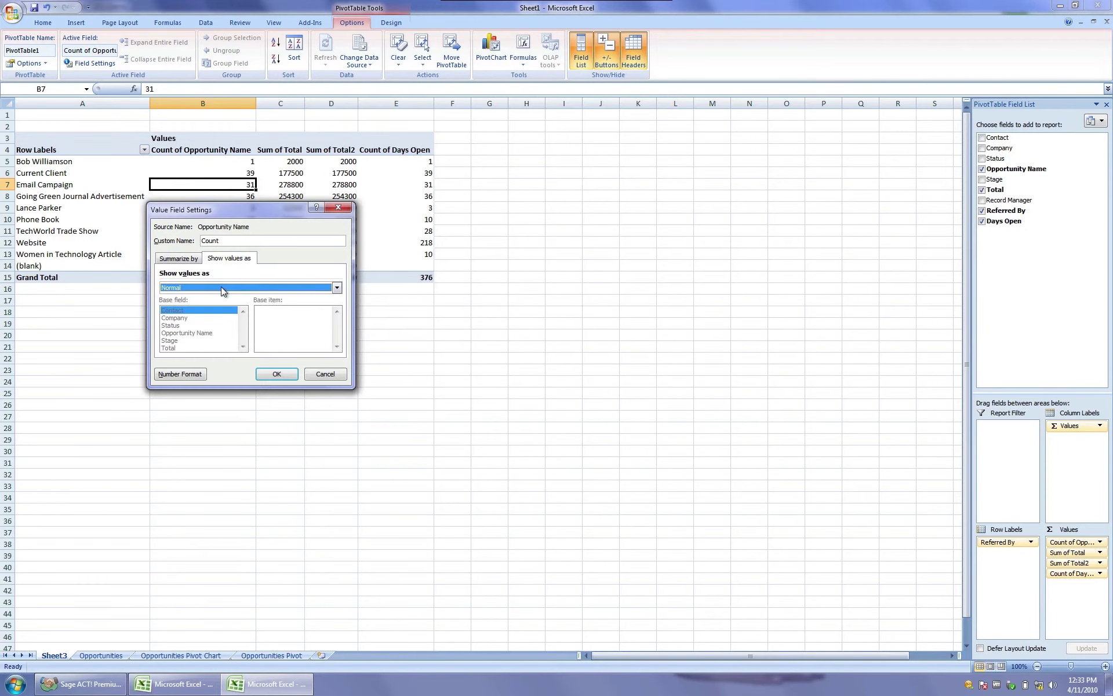
pyautogui.click(270, 374)
# Format the PivotTable's first Sum of Total value field as Currency
pyautogui.rightClick(215, 209)
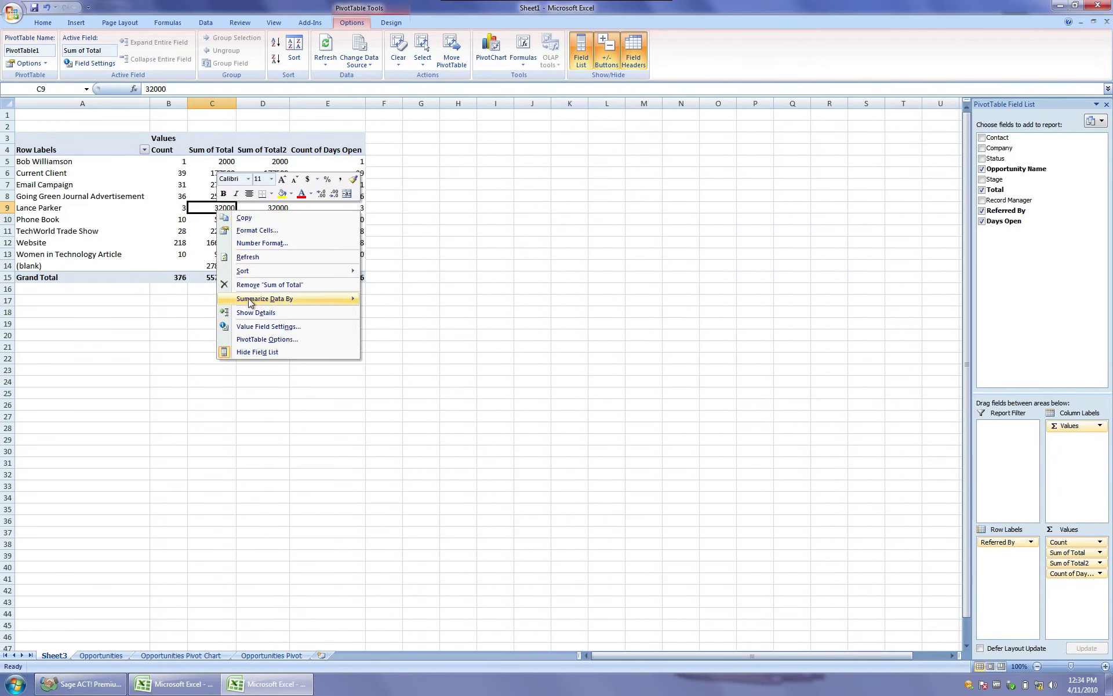
pyautogui.click(273, 326)
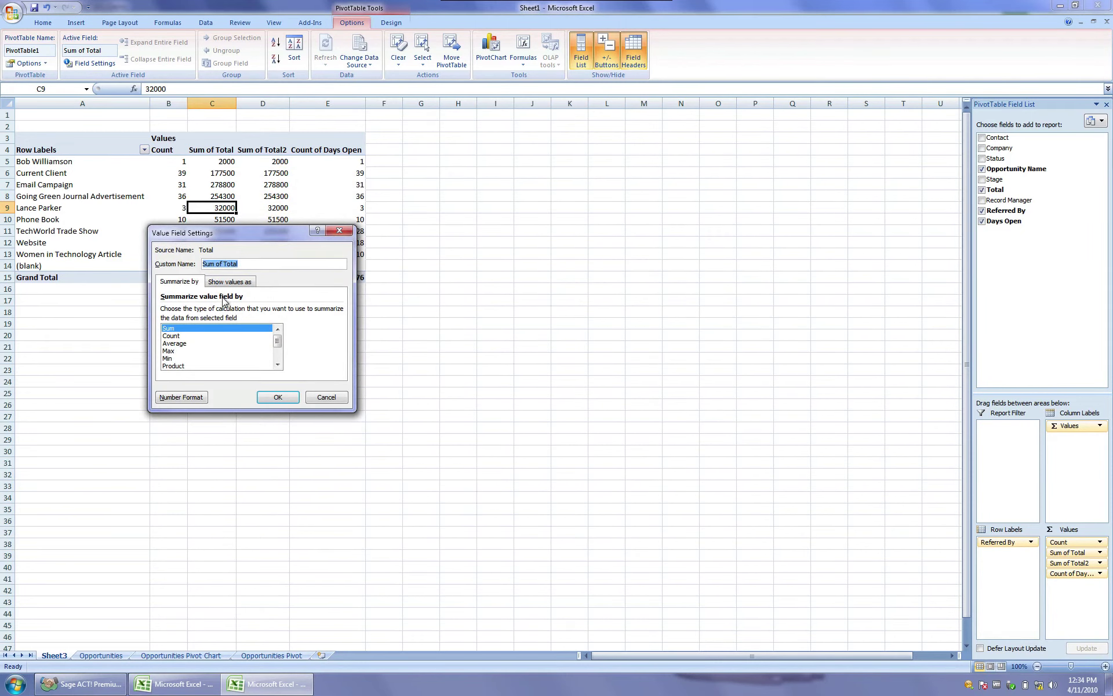
pyautogui.click(180, 397)
pyautogui.click(138, 252)
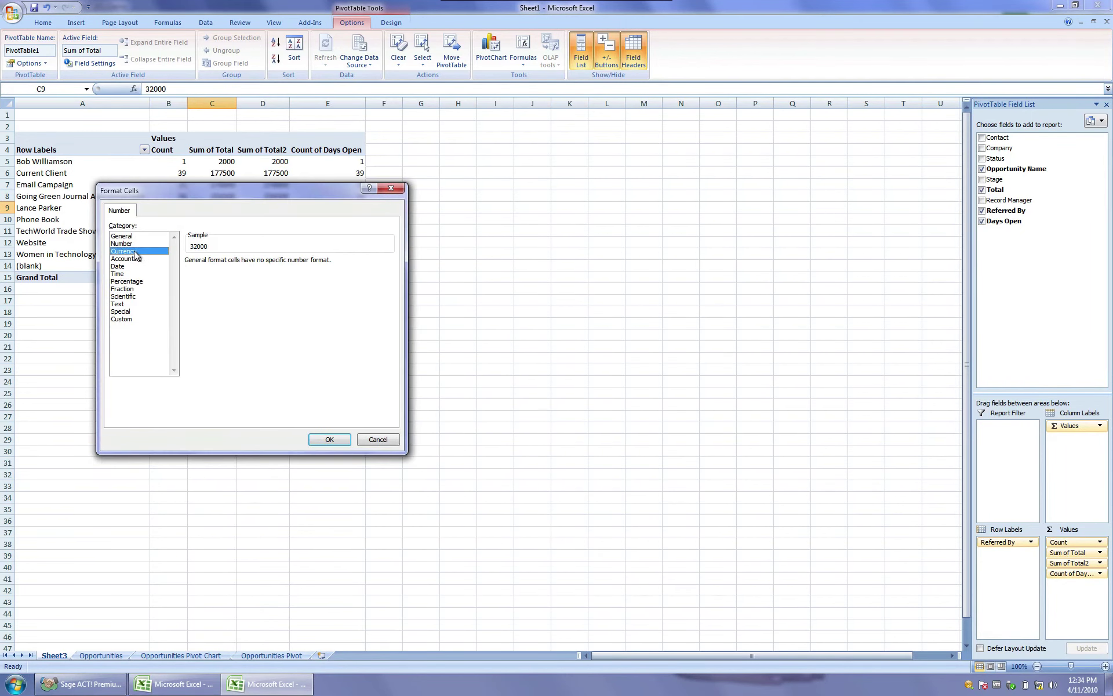
pyautogui.click(330, 440)
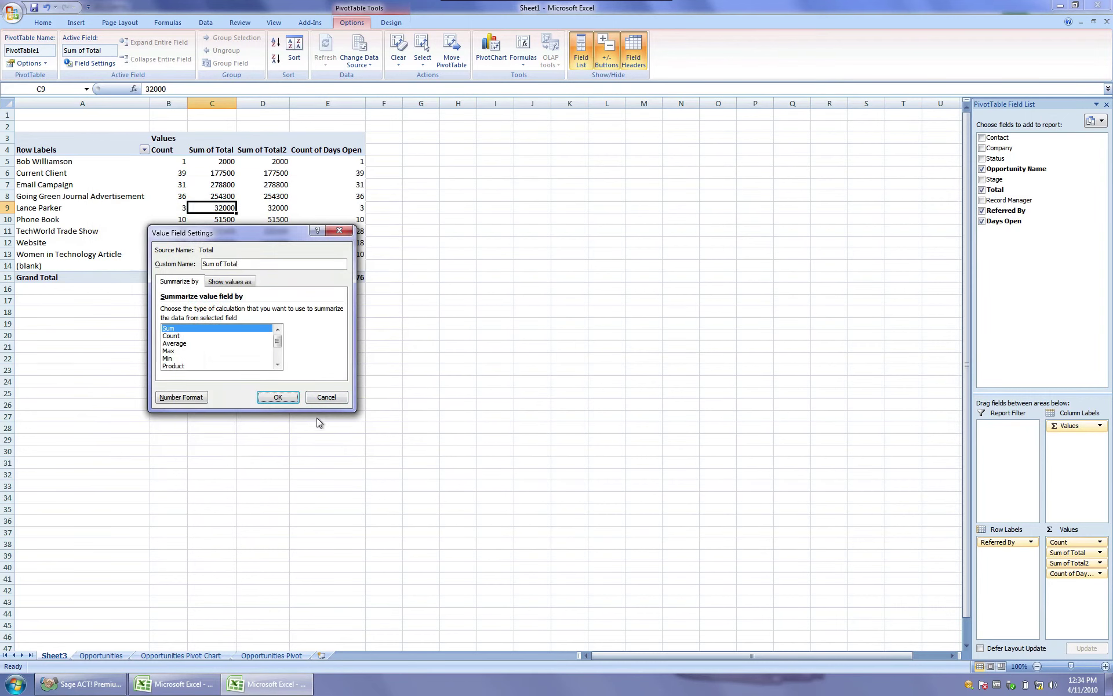
pyautogui.click(277, 397)
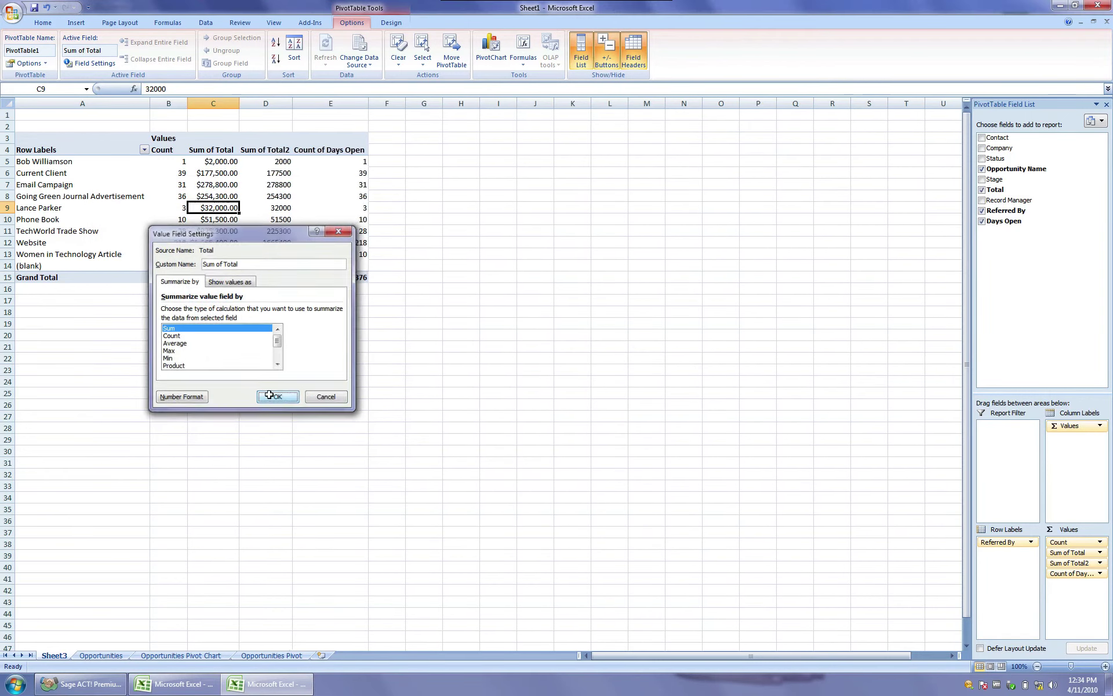
# Show the second total field, Sum of Total2, as % of column
pyautogui.rightClick(272, 210)
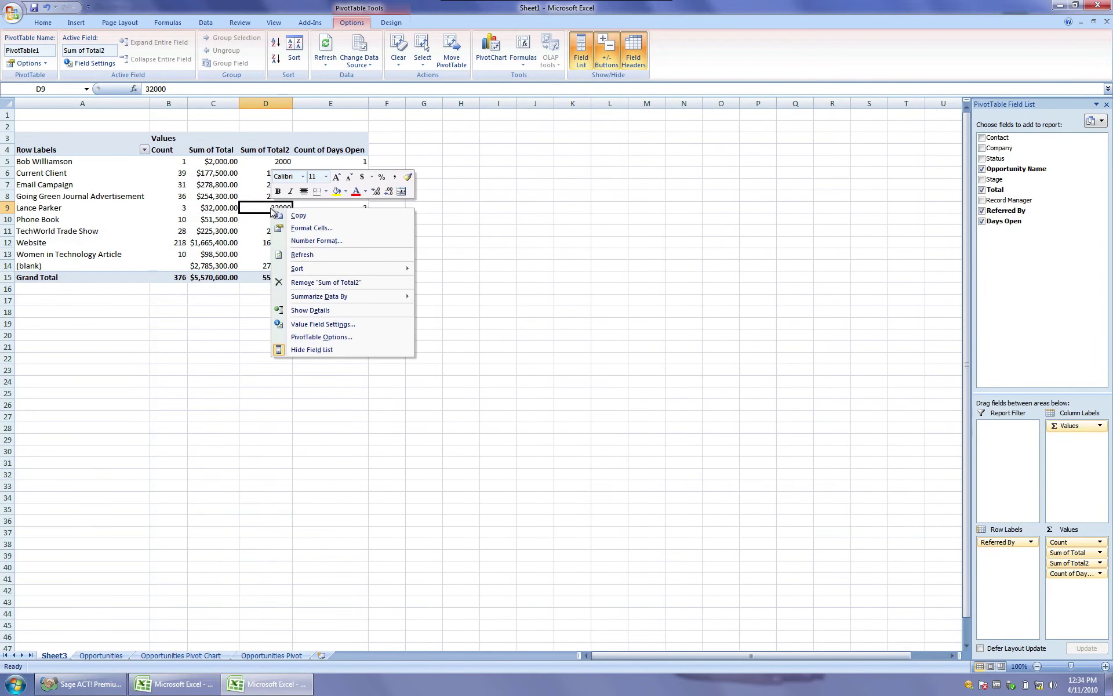
pyautogui.click(318, 325)
pyautogui.click(288, 283)
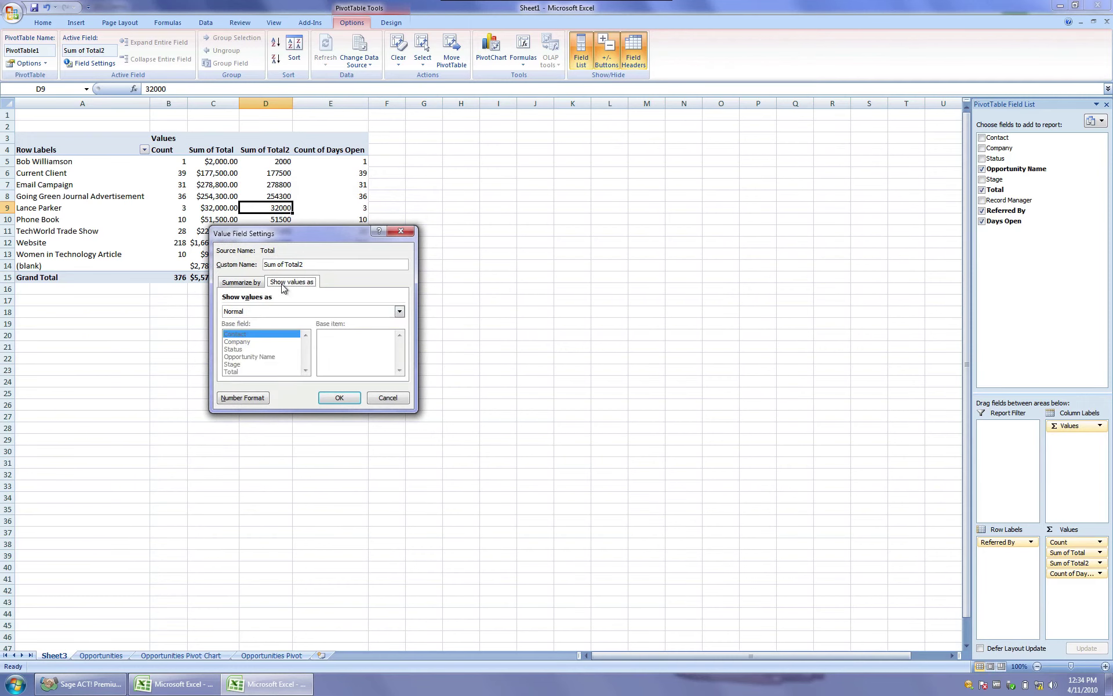
pyautogui.click(265, 312)
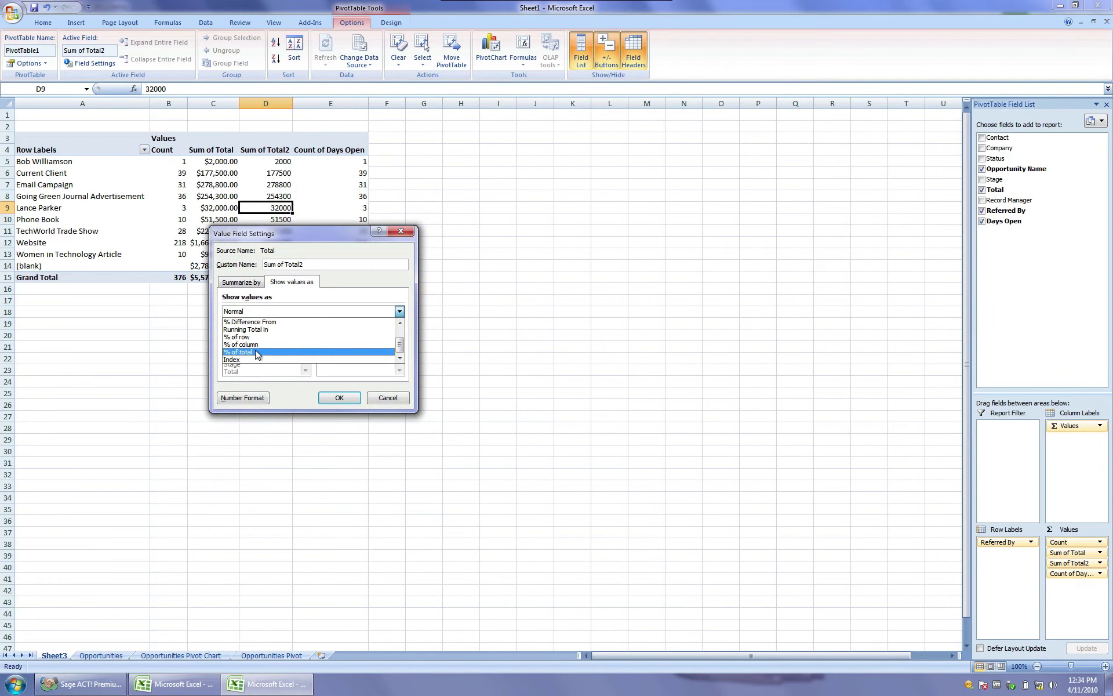
pyautogui.click(256, 345)
pyautogui.click(333, 396)
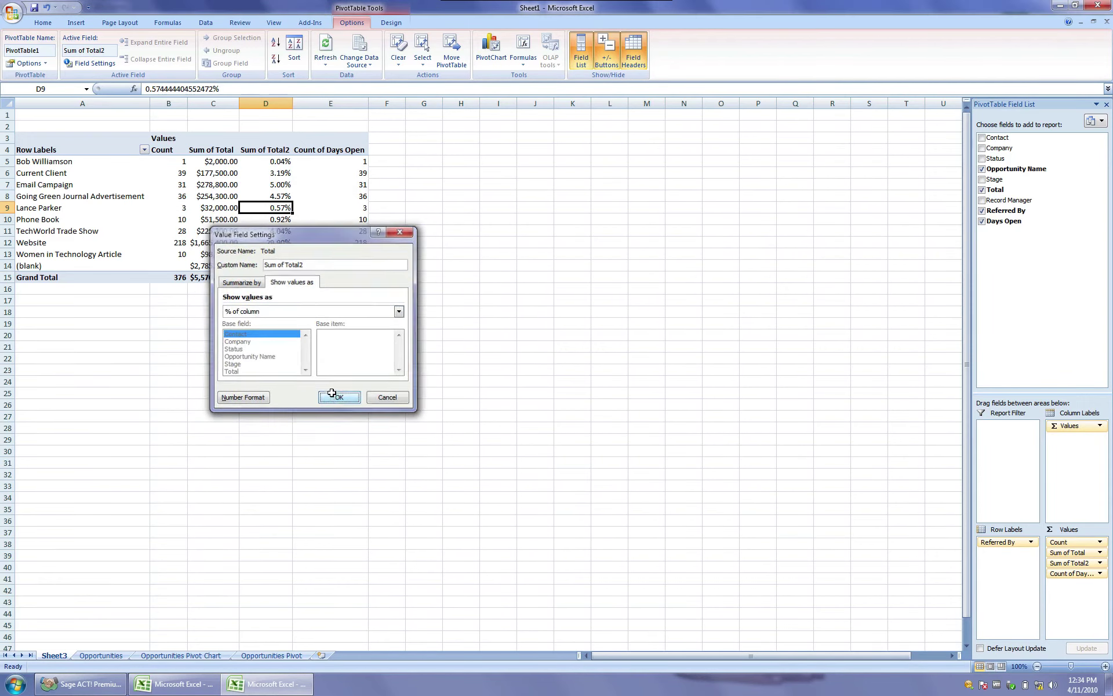
# Summarize the Days Open value field by Average instead of Count
pyautogui.click(328, 187)
pyautogui.click(326, 205)
pyautogui.rightClick(326, 205)
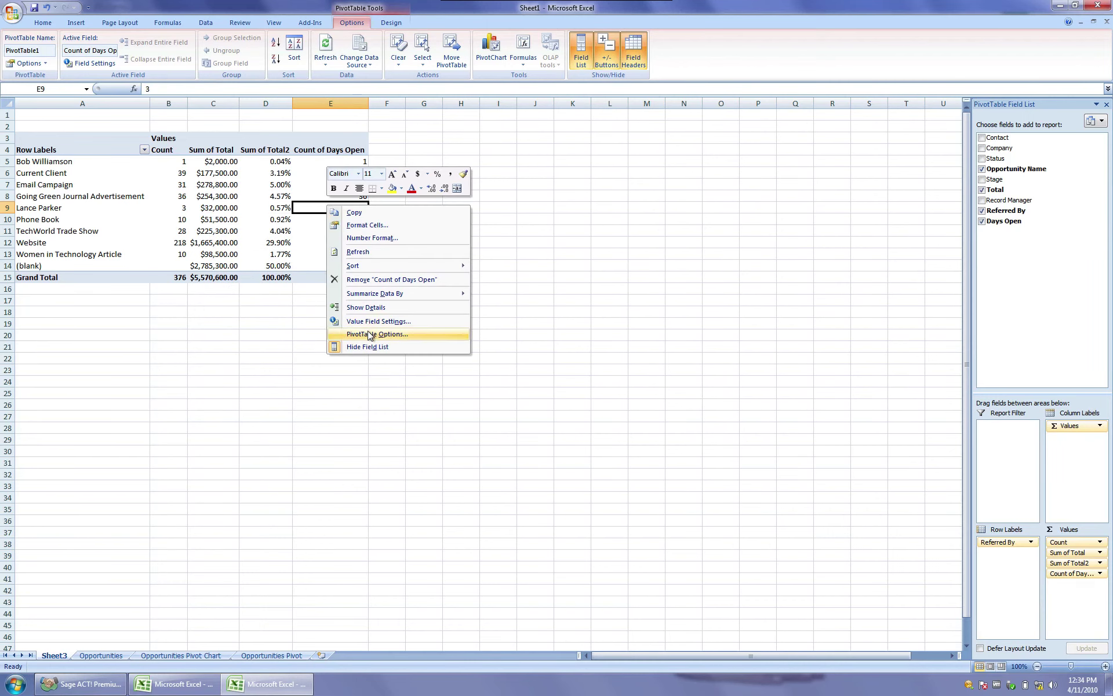
pyautogui.click(374, 327)
pyautogui.click(303, 343)
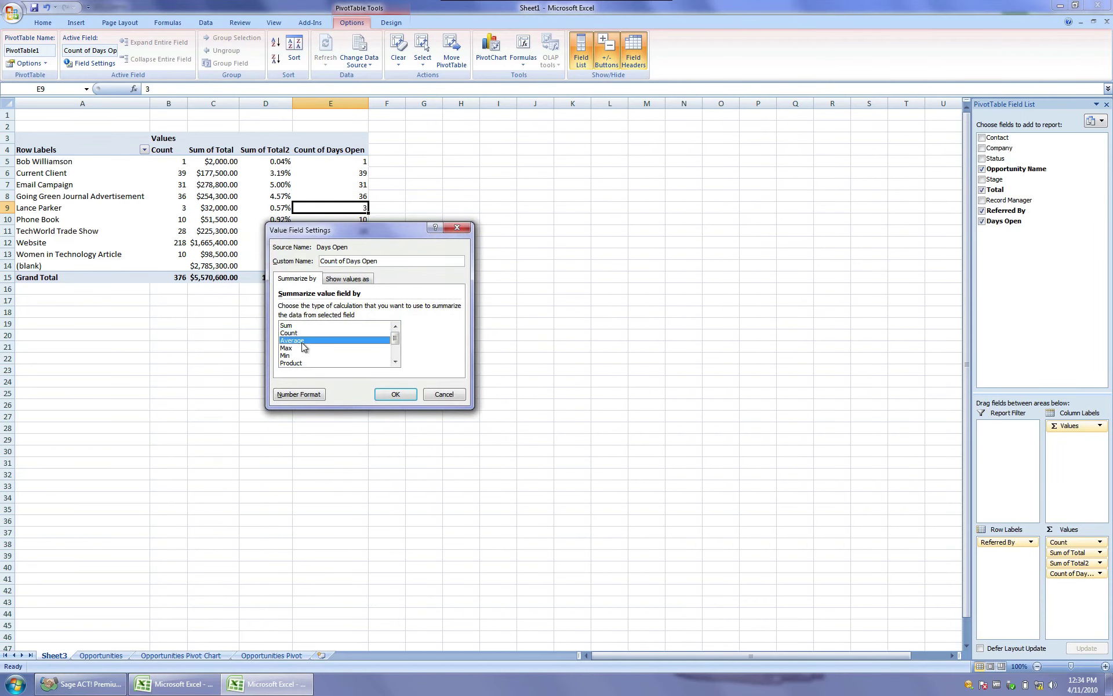
pyautogui.click(396, 395)
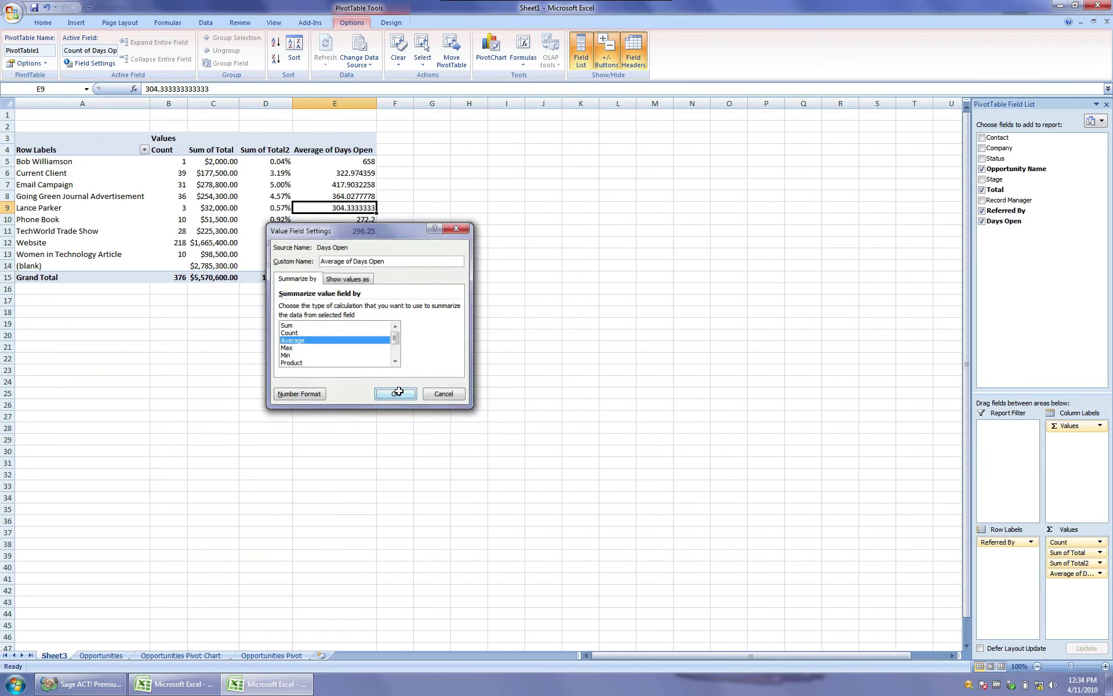
# Format the average Days Open field as Number with one decimal place
pyautogui.click(333, 196)
pyautogui.rightClick(334, 196)
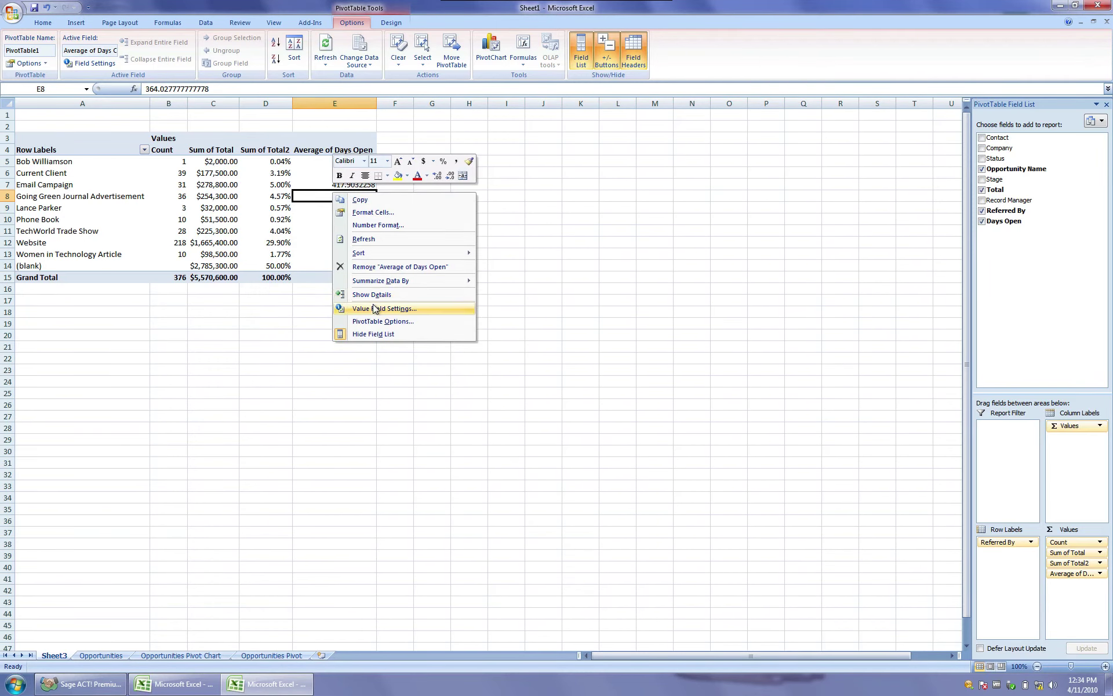
pyautogui.click(348, 308)
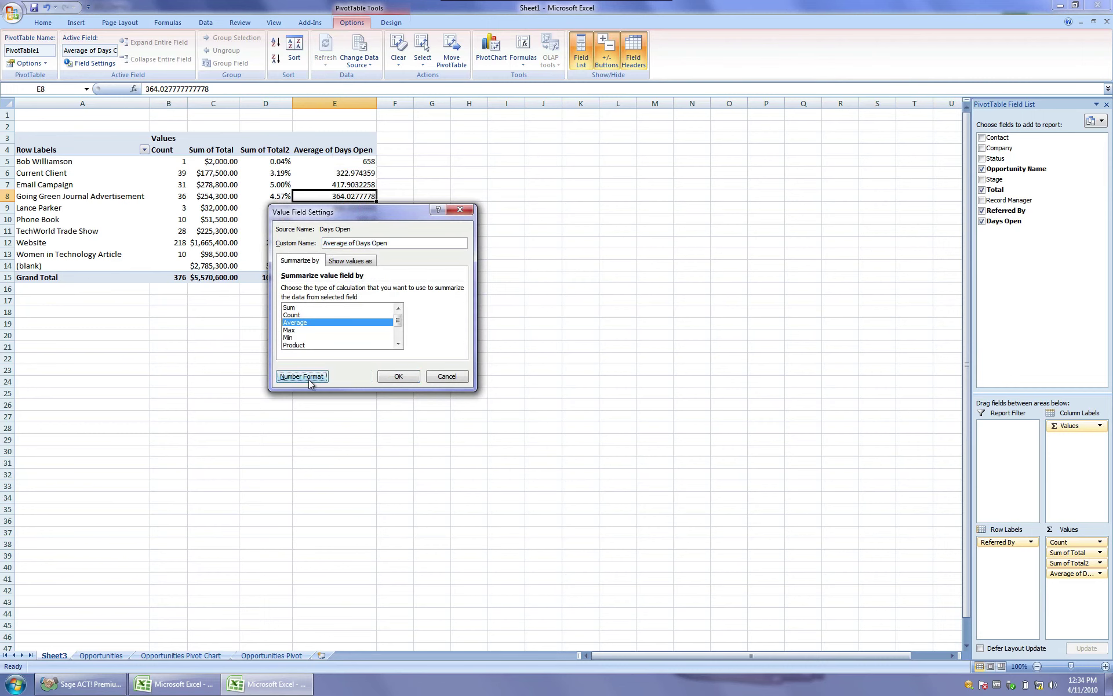
pyautogui.click(308, 378)
pyautogui.click(242, 223)
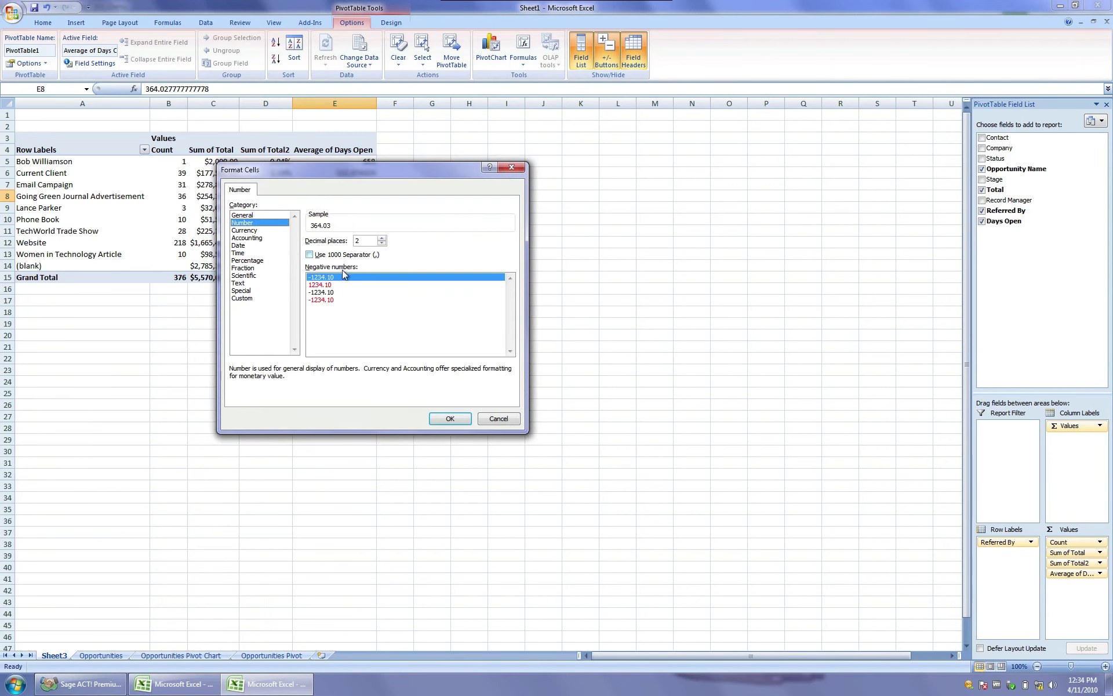
pyautogui.click(382, 244)
pyautogui.click(383, 244)
pyautogui.click(450, 418)
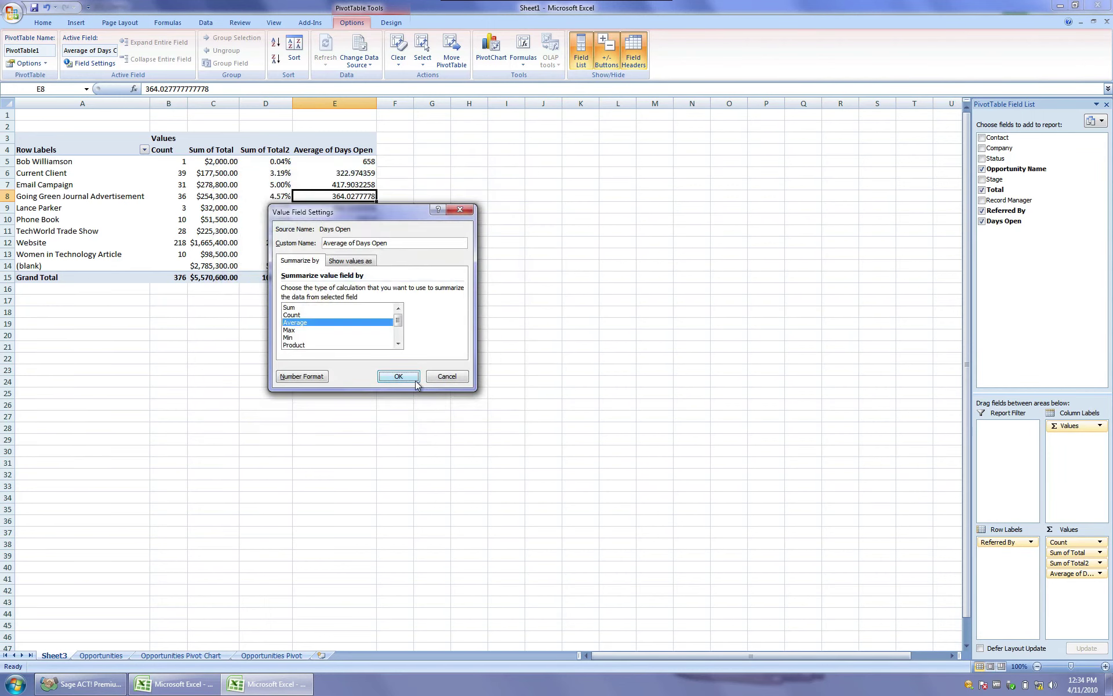
pyautogui.click(413, 377)
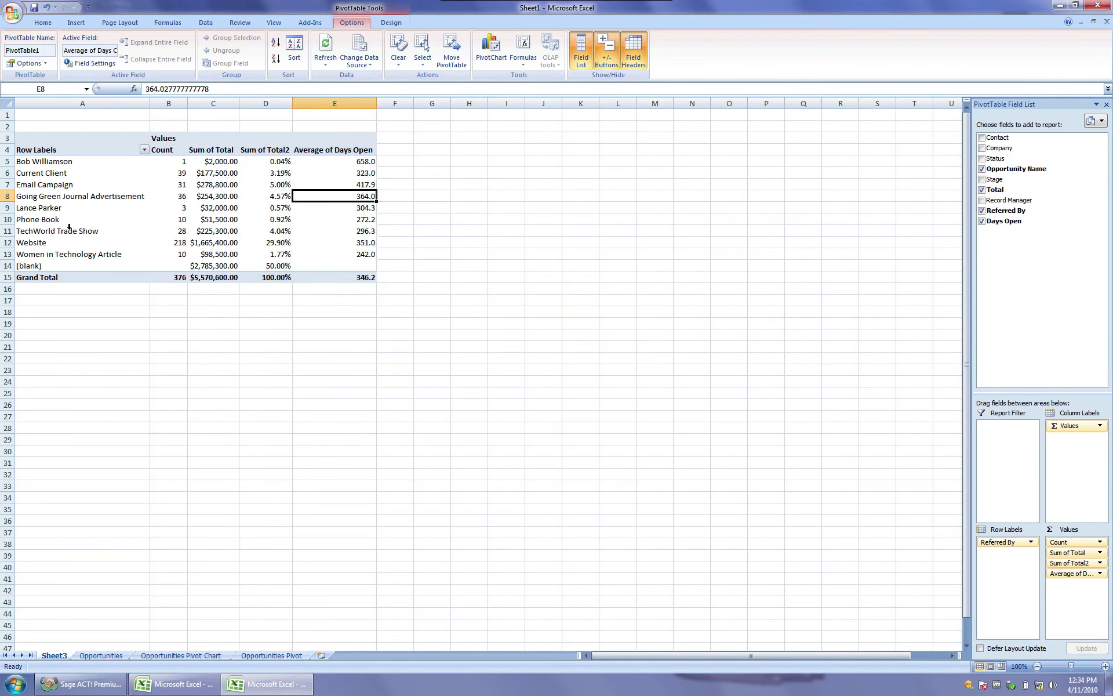
# Compare the counts, totals and percentages of the Website, Email Campaign and Phone Book referral sources in the PivotTable
pyautogui.click(55, 243)
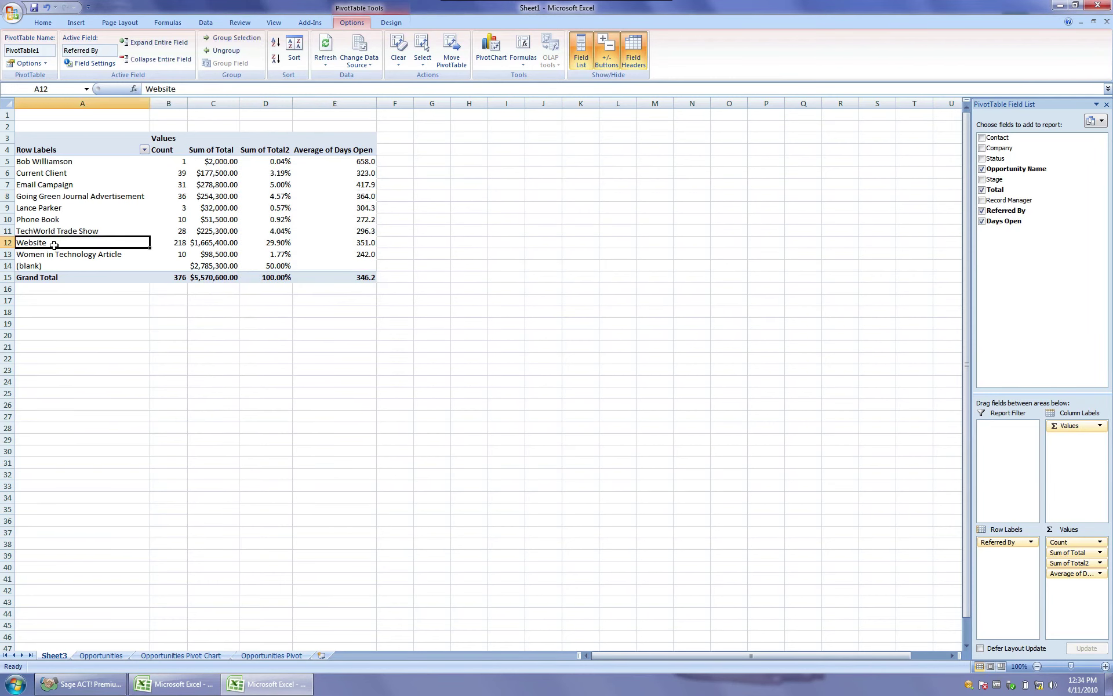
pyautogui.click(171, 240)
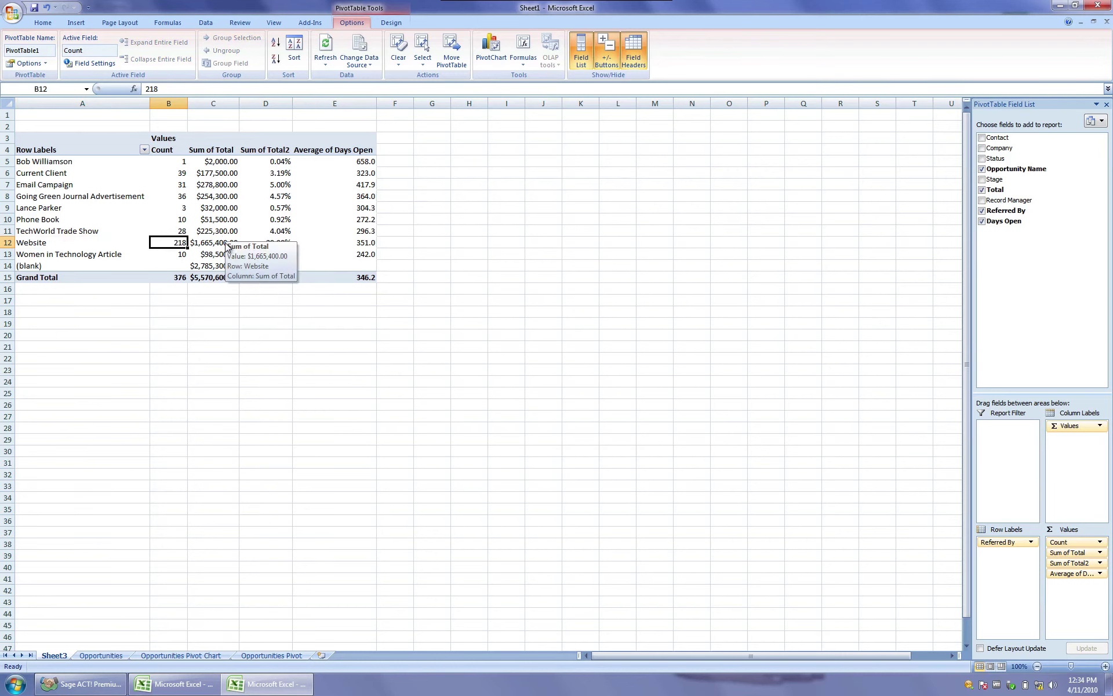
pyautogui.click(229, 241)
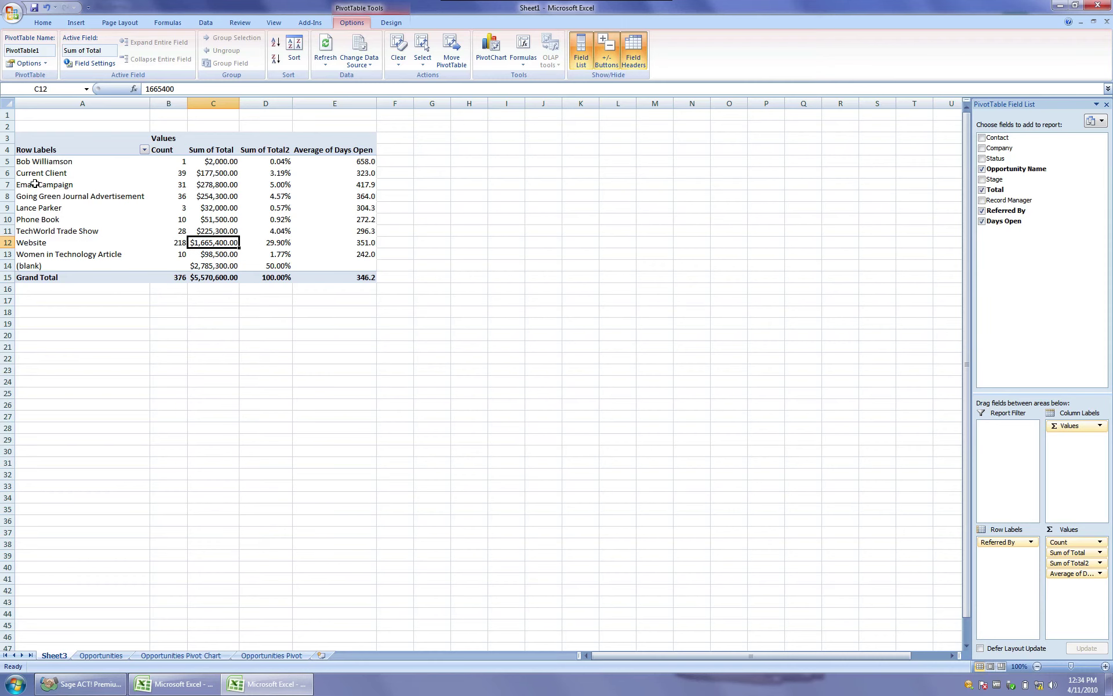
pyautogui.click(257, 186)
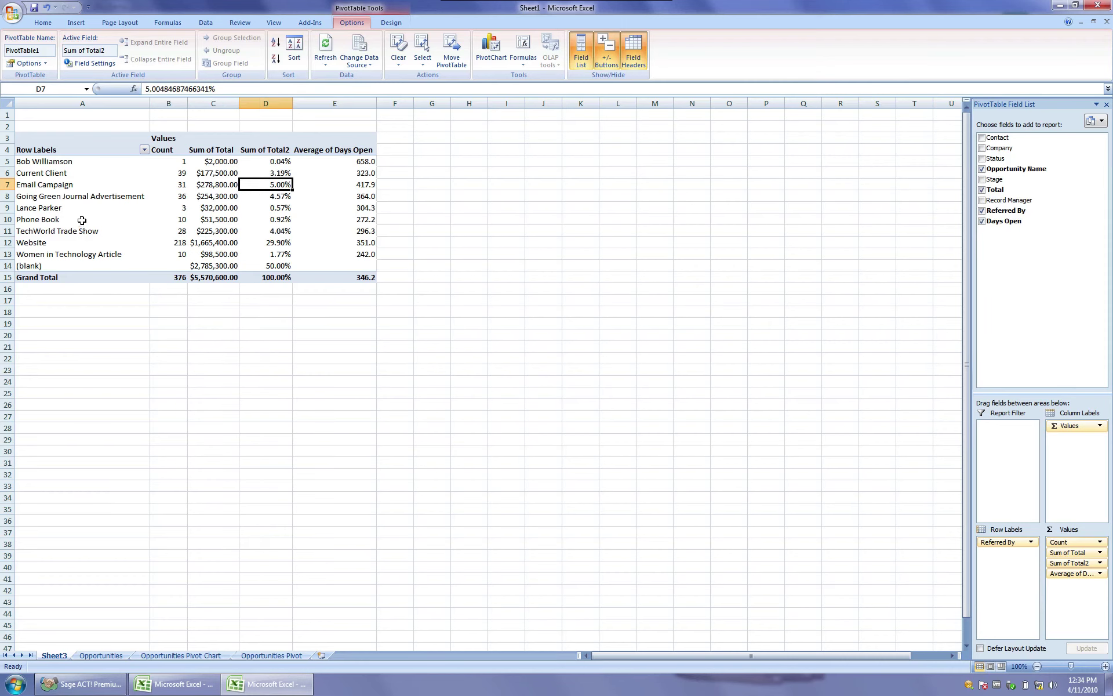
pyautogui.click(208, 220)
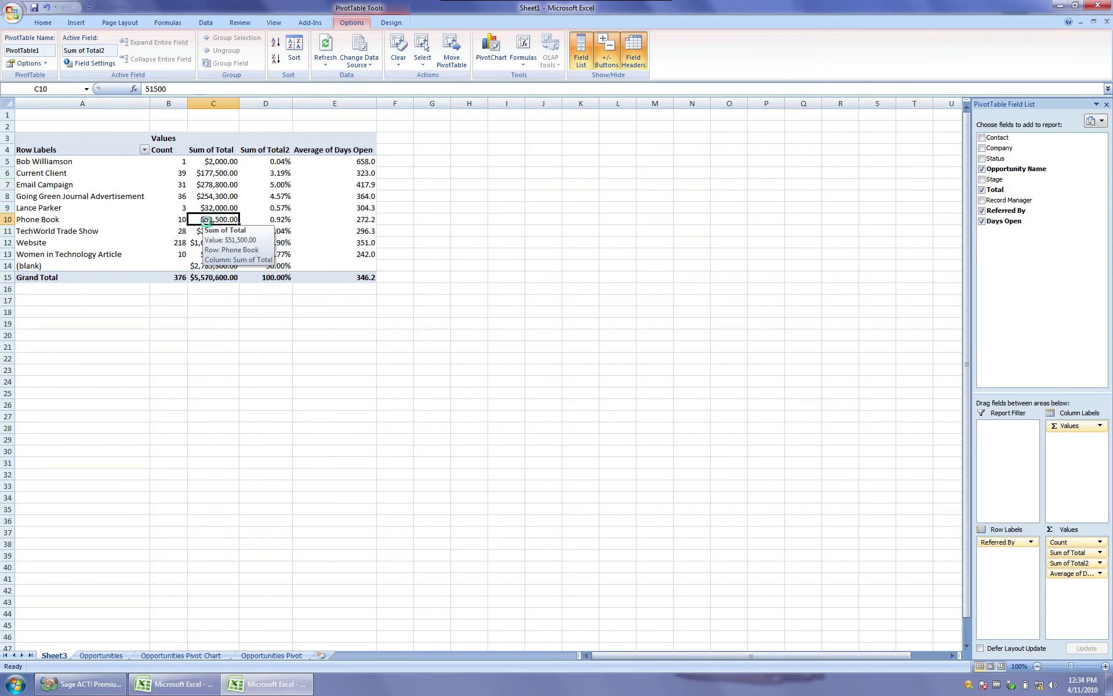
pyautogui.click(33, 219)
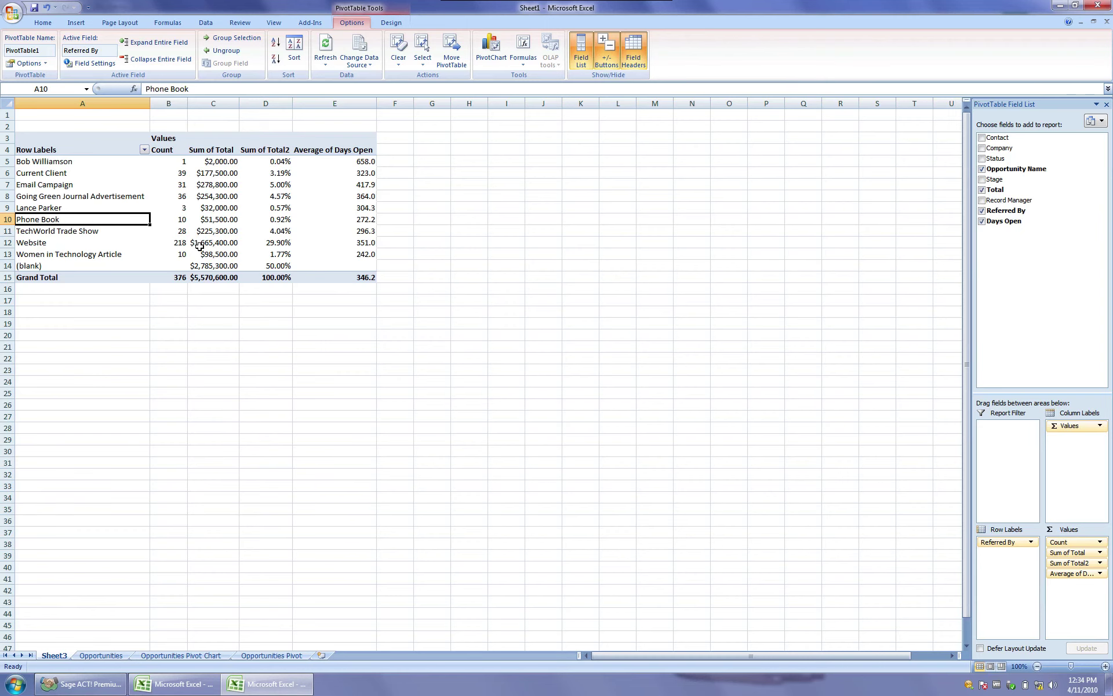
pyautogui.click(199, 243)
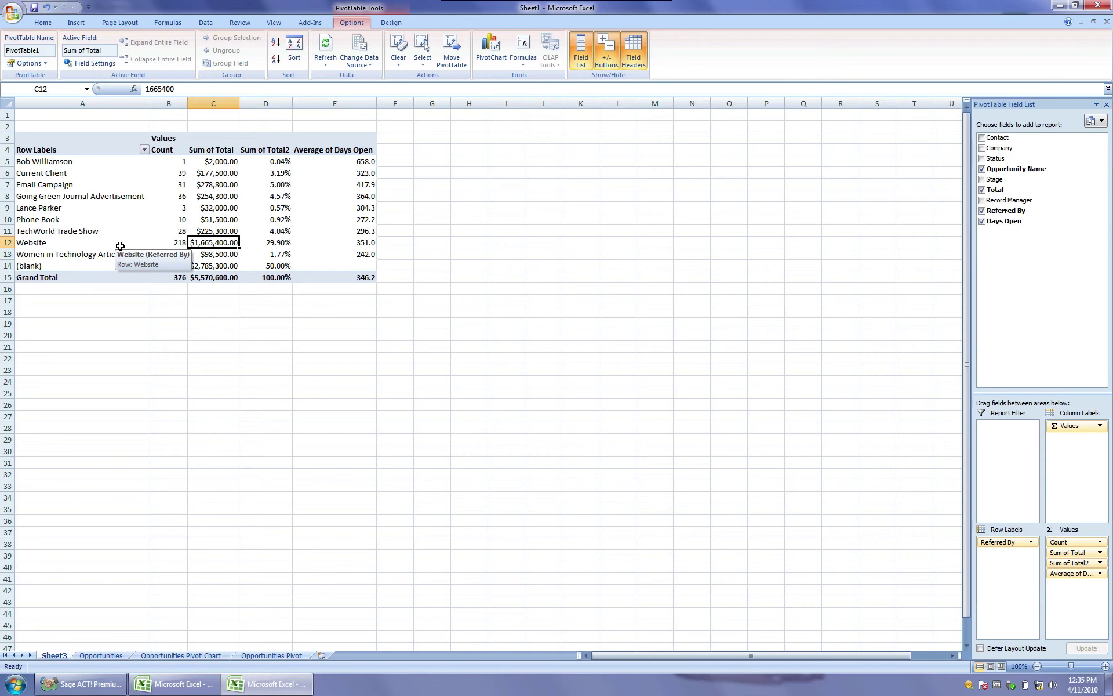
pyautogui.click(120, 246)
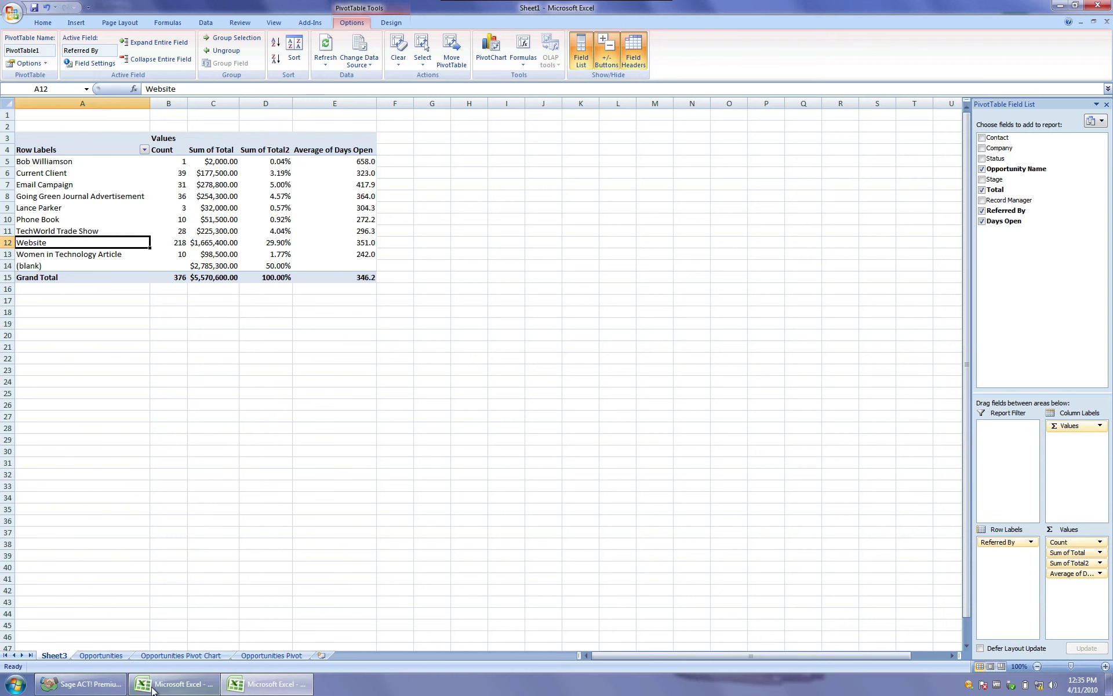
# Switch back to the Opportunities list in Sage ACT!
pyautogui.click(82, 685)
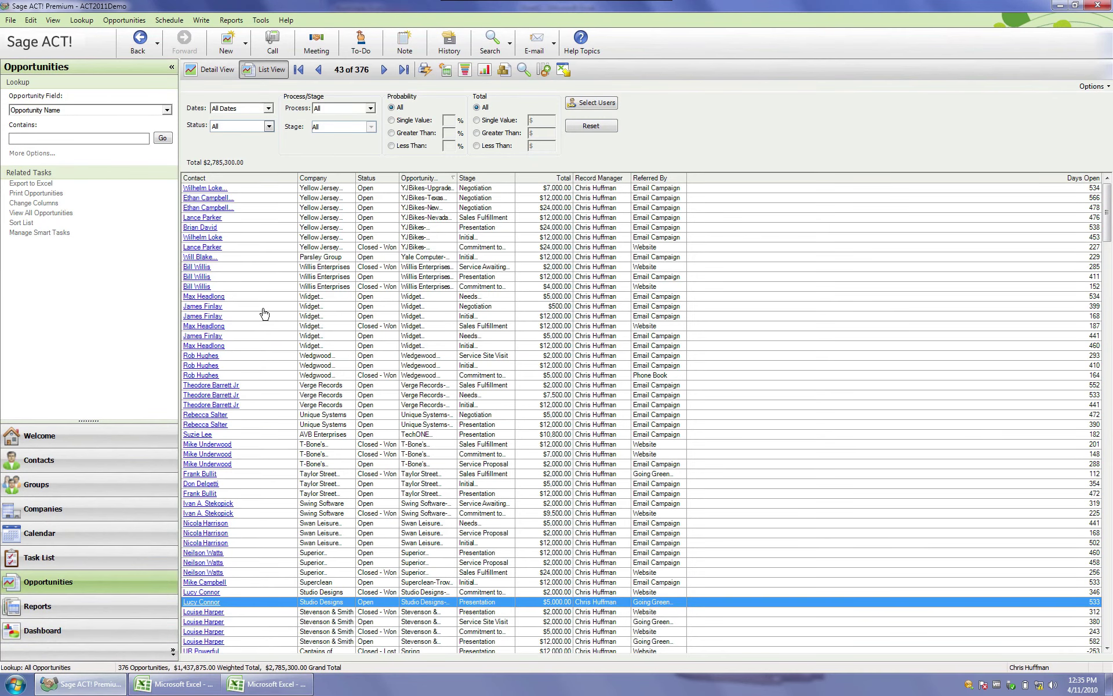